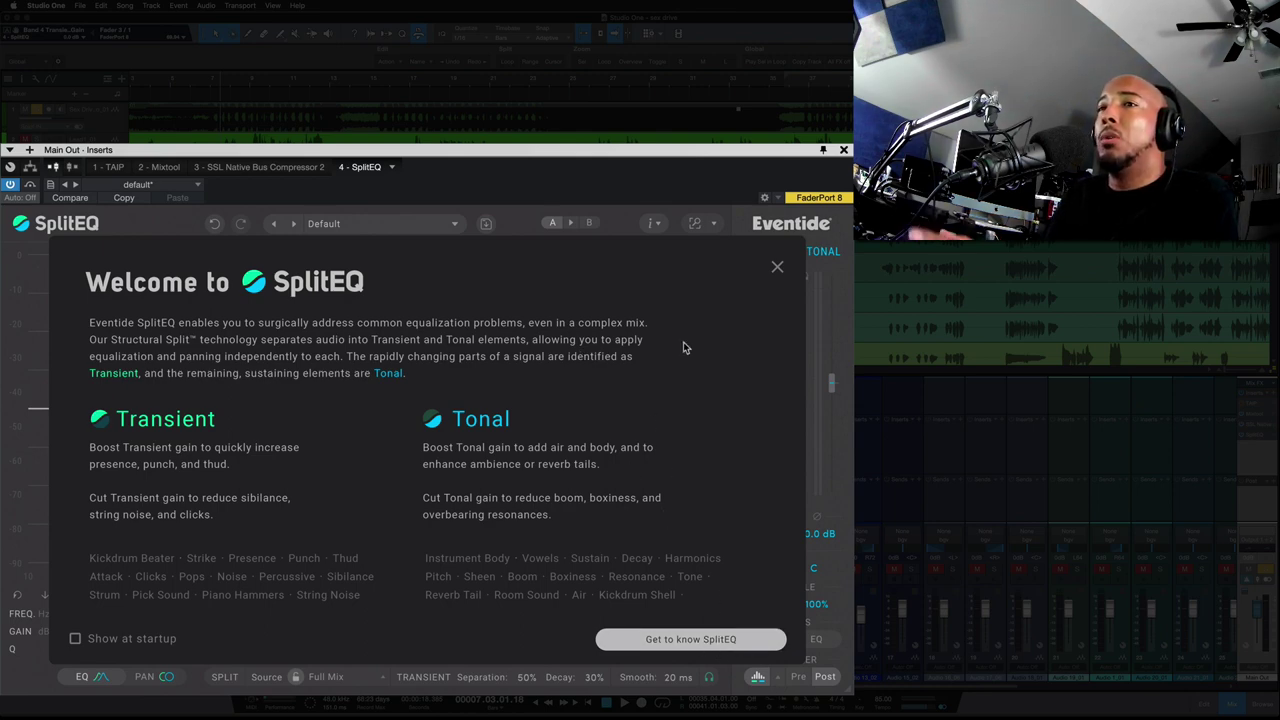
pyautogui.click(778, 266)
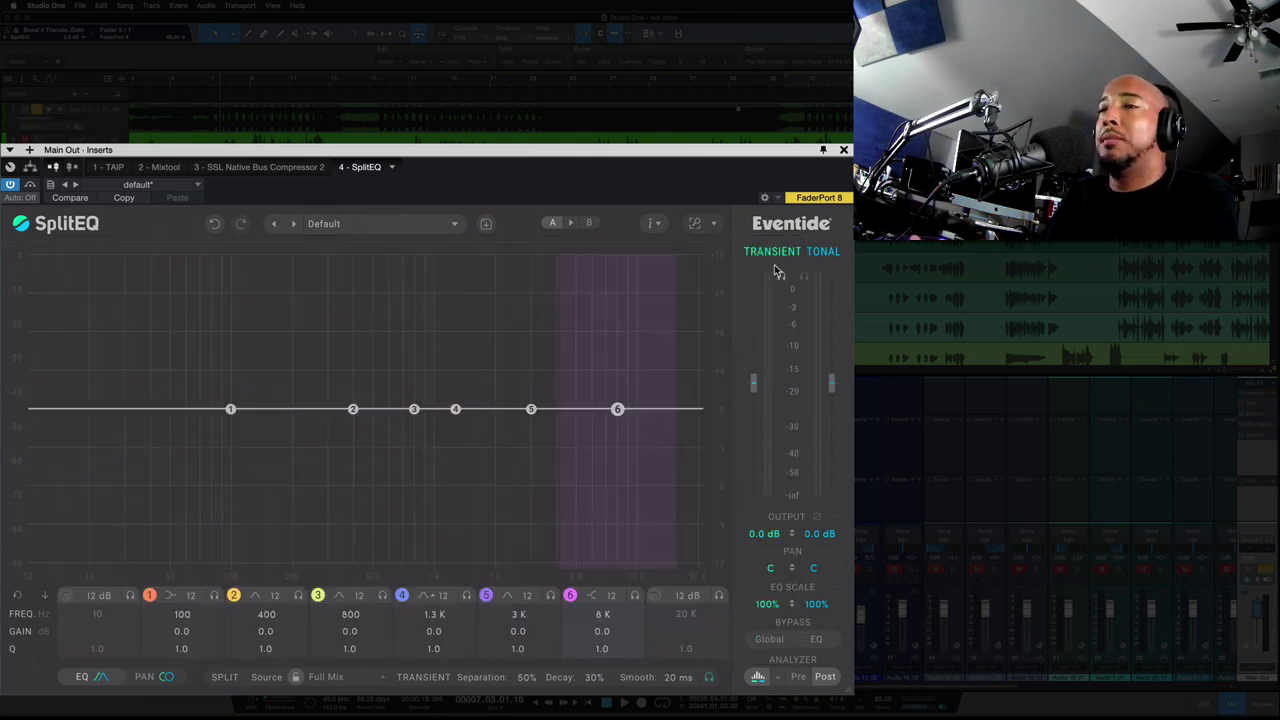
pyautogui.click(655, 225)
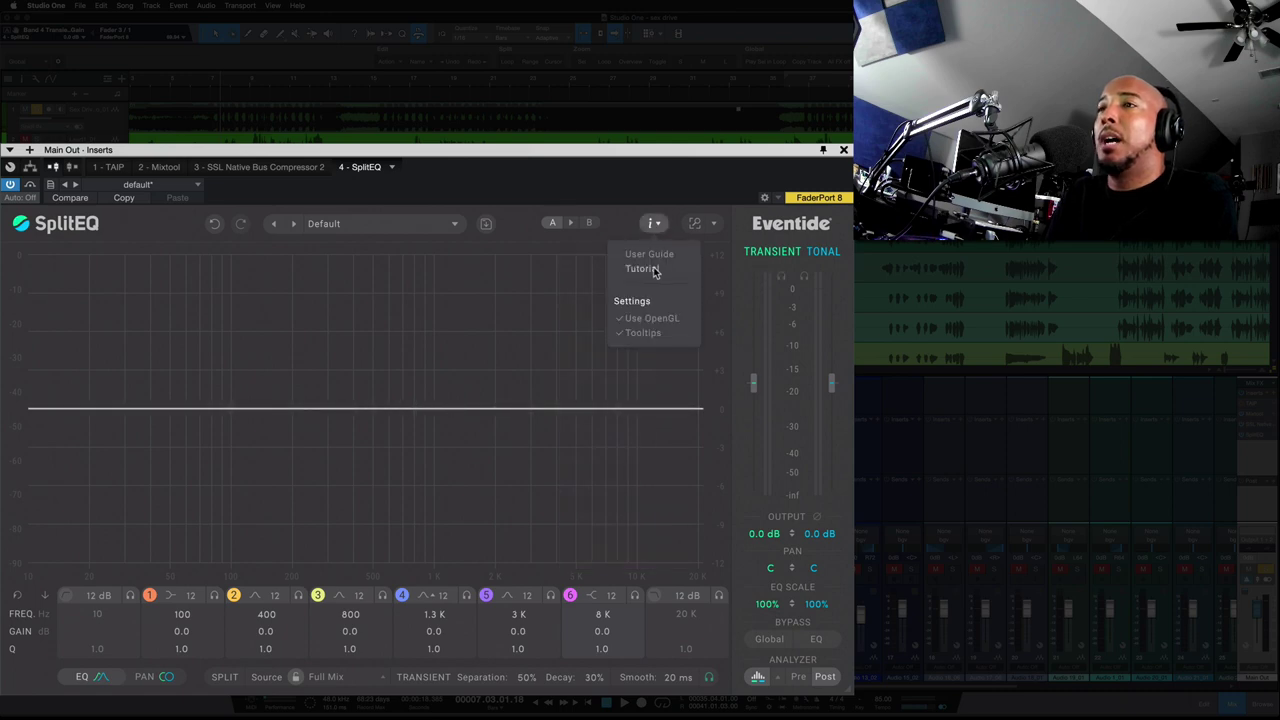
pyautogui.click(645, 269)
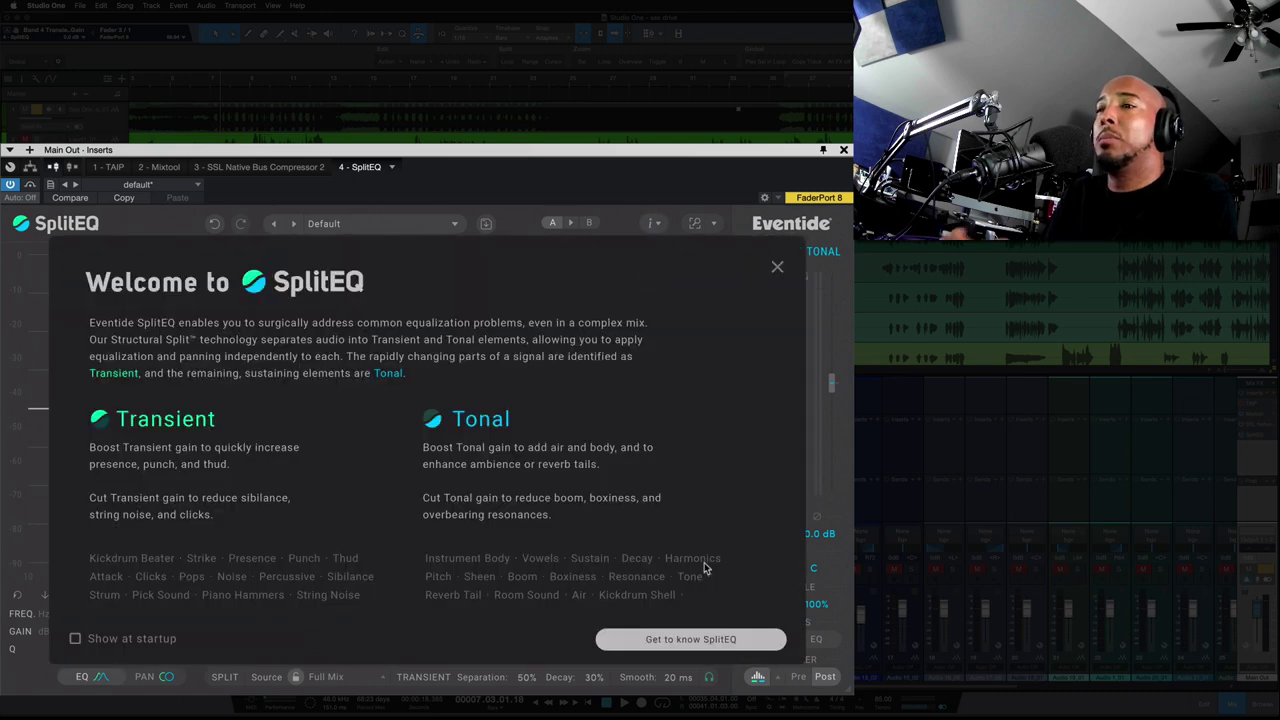
pyautogui.click(718, 640)
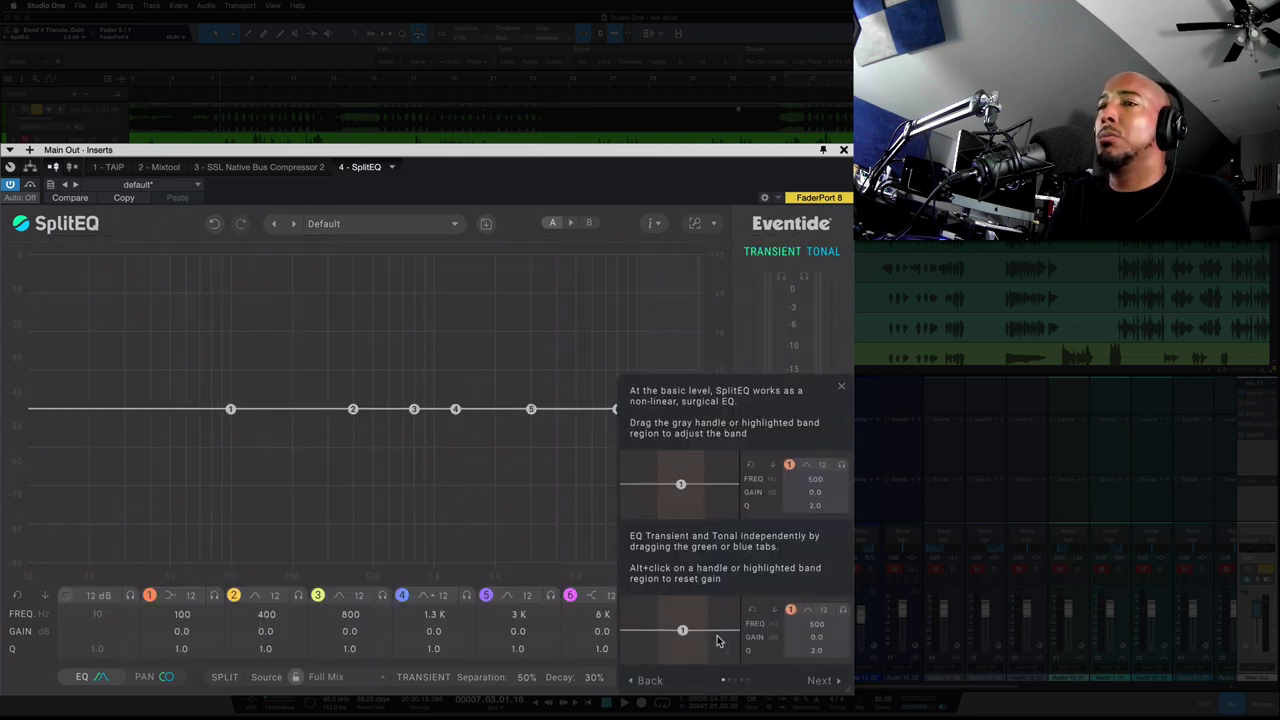
pyautogui.click(820, 681)
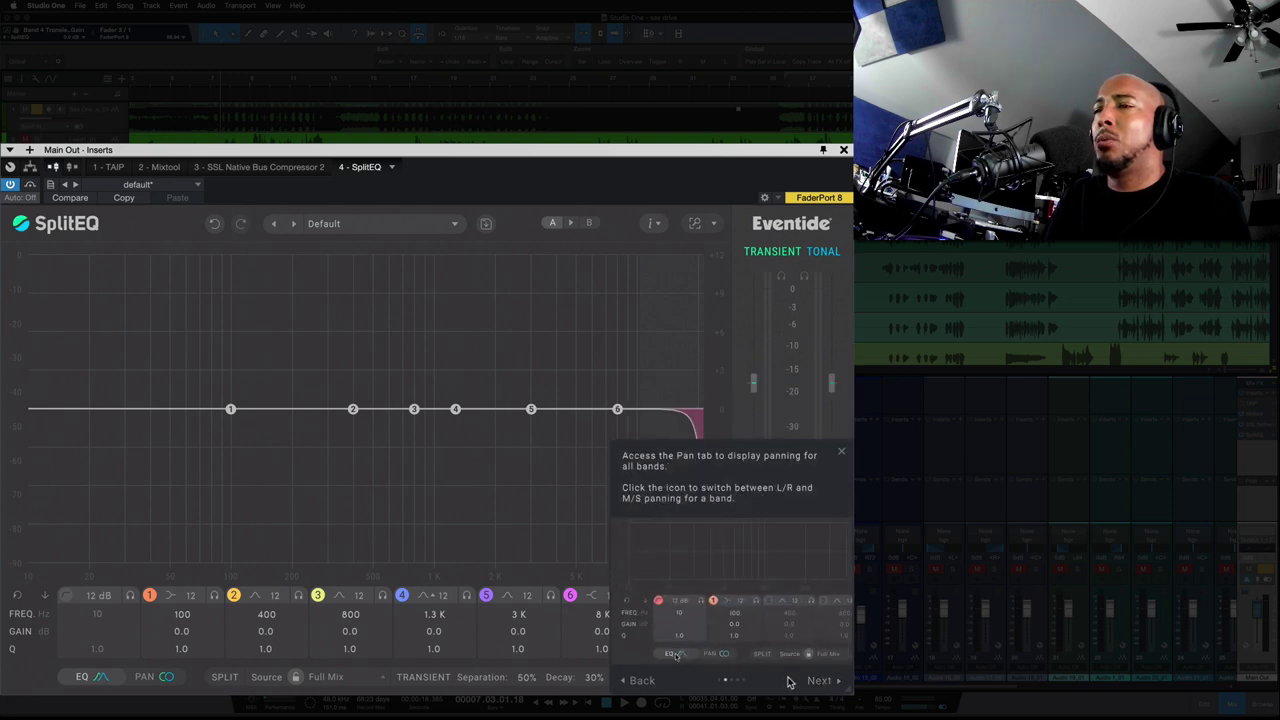
pyautogui.click(820, 681)
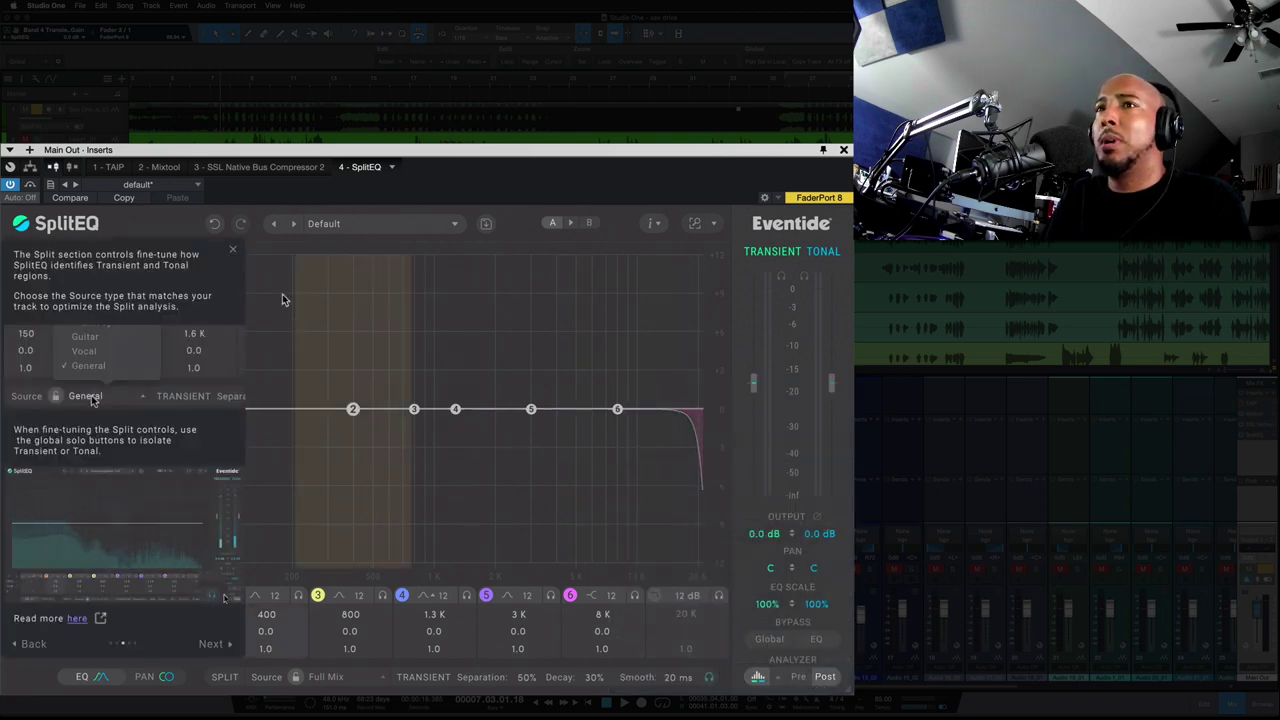
pyautogui.click(235, 250)
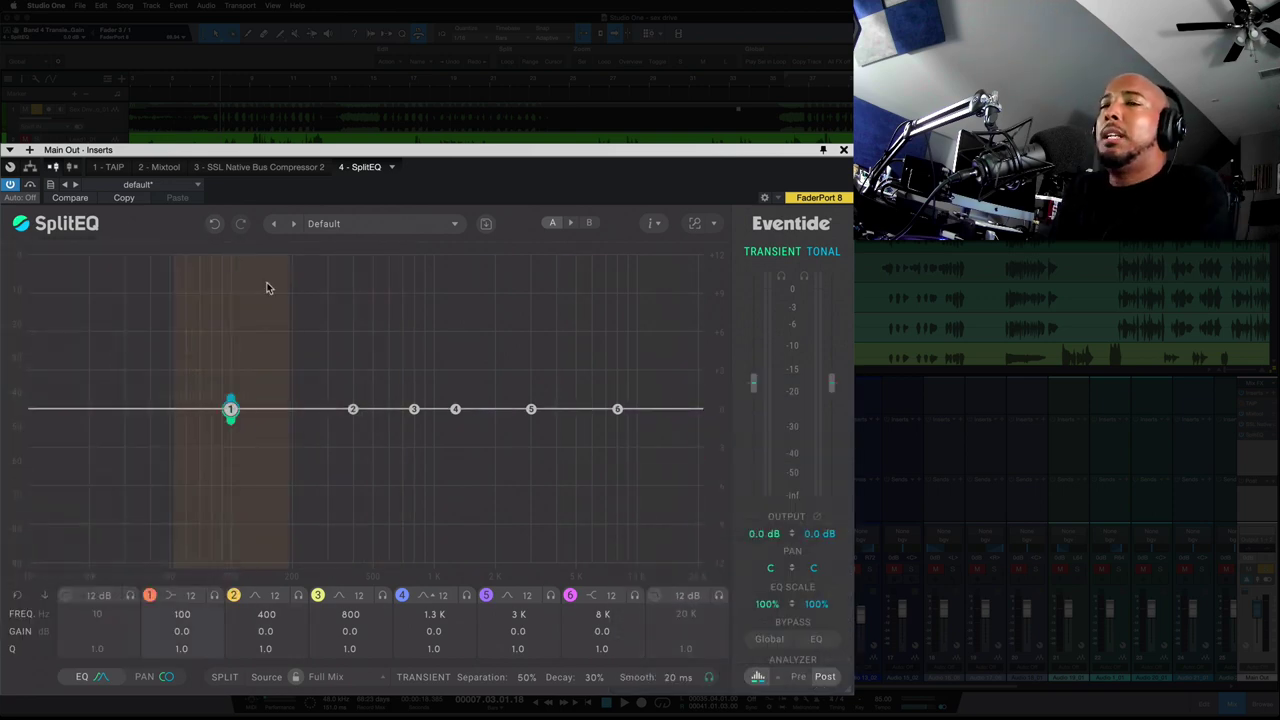
pyautogui.moveTo(455, 409); pyautogui.dragTo(459, 351)
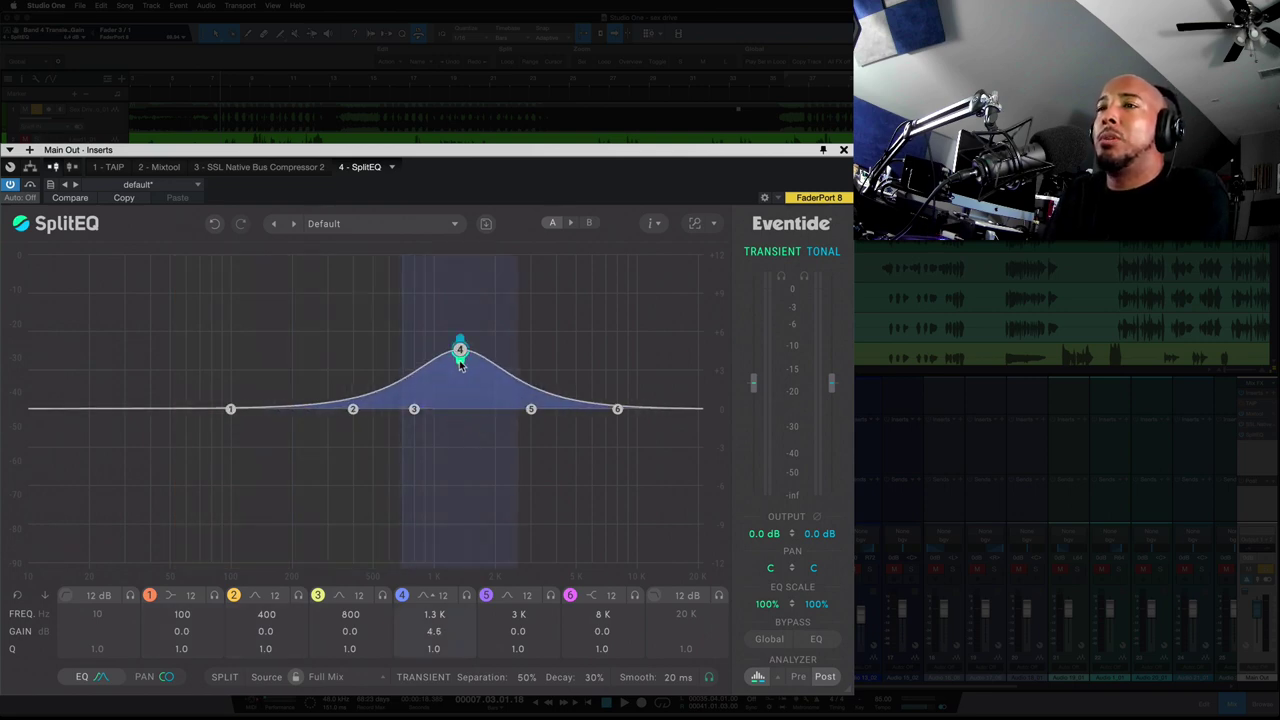
pyautogui.moveTo(460, 370)
pyautogui.mouseDown()
pyautogui.moveTo(460, 460)
pyautogui.moveTo(452, 335)
pyautogui.moveTo(459, 347)
pyautogui.mouseUp()
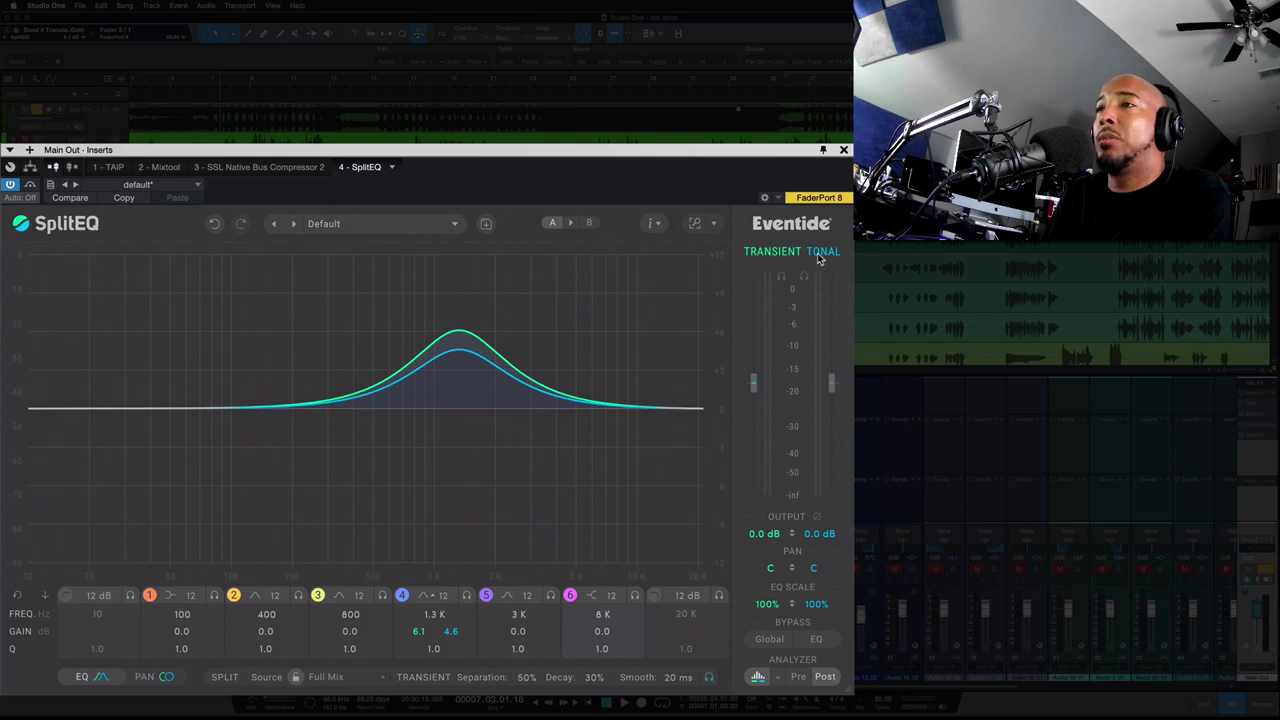
pyautogui.click(458, 349)
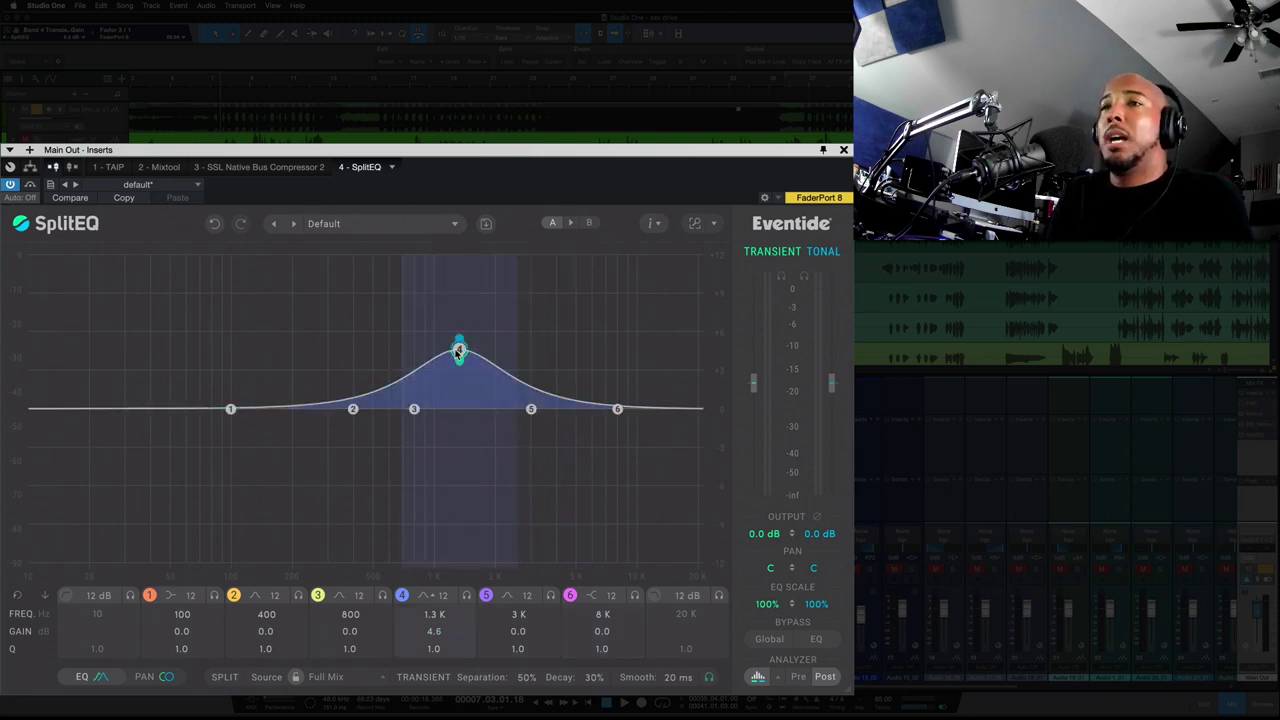
pyautogui.doubleClick(458, 350)
pyautogui.click(511, 596)
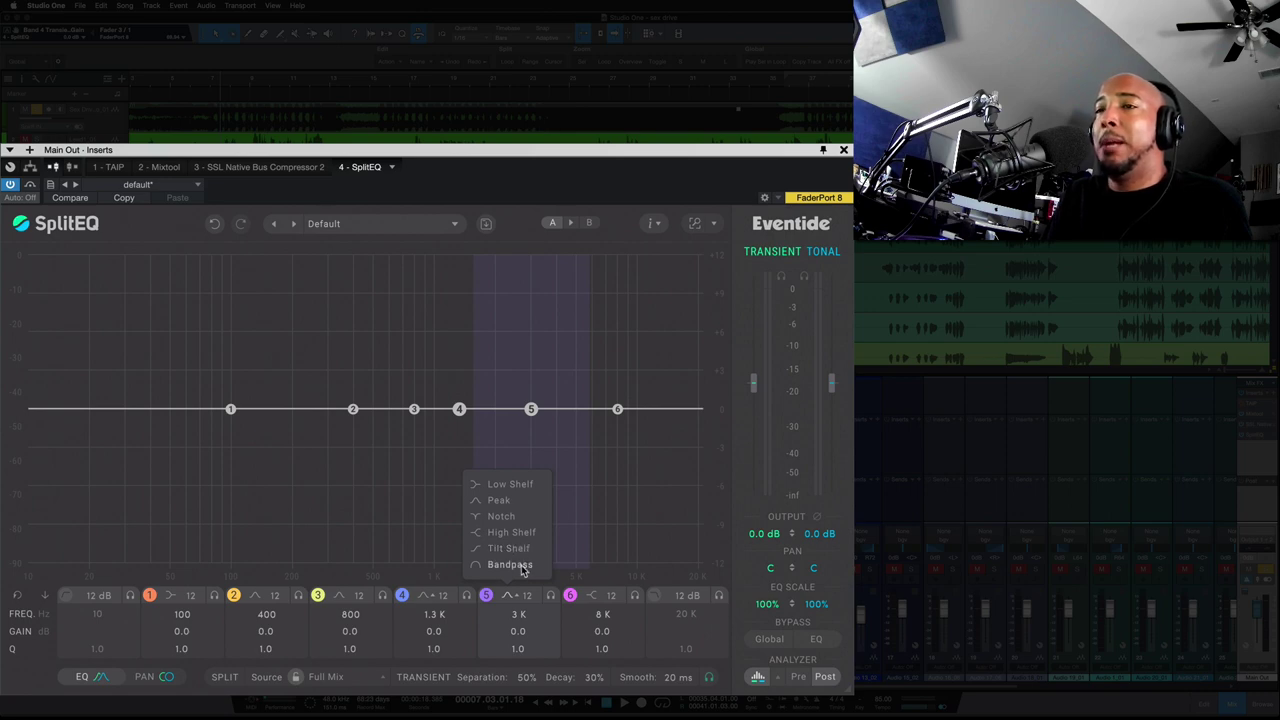
pyautogui.click(125, 628)
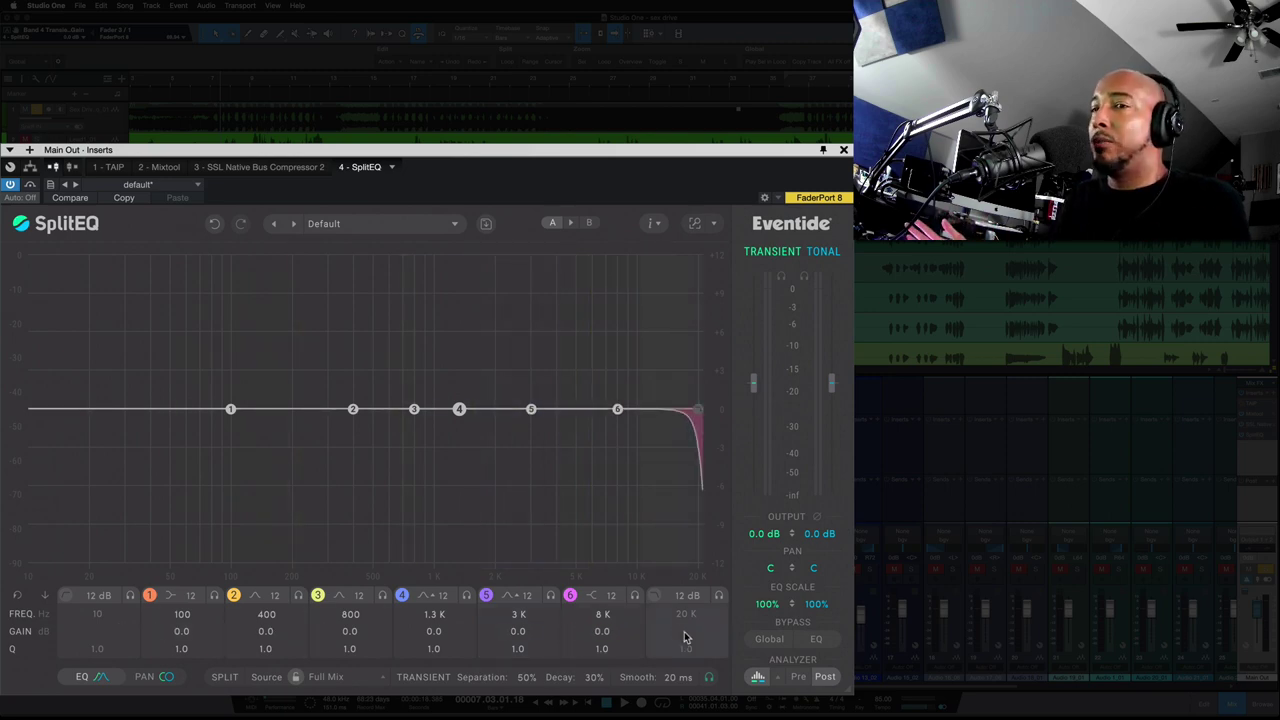
# - In the PAN view, move the transient and tonal output faders, then reset them to 0 dB
pyautogui.click(160, 650)
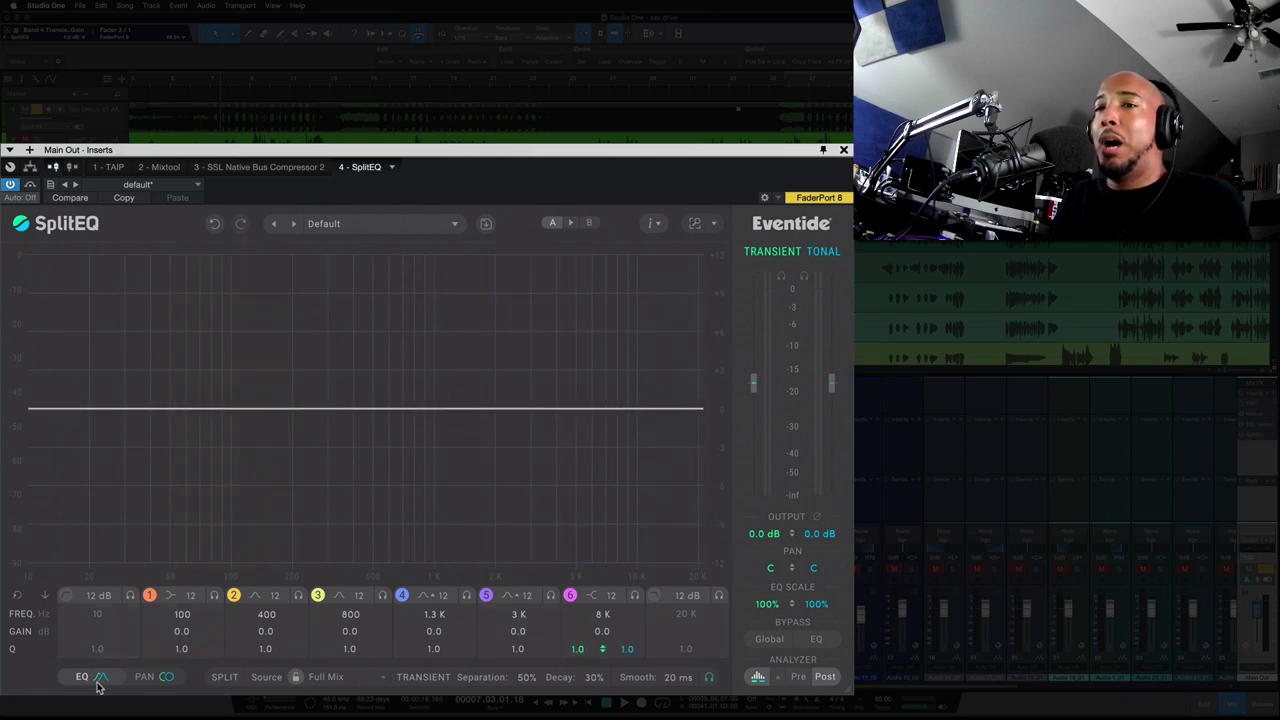
pyautogui.click(164, 679)
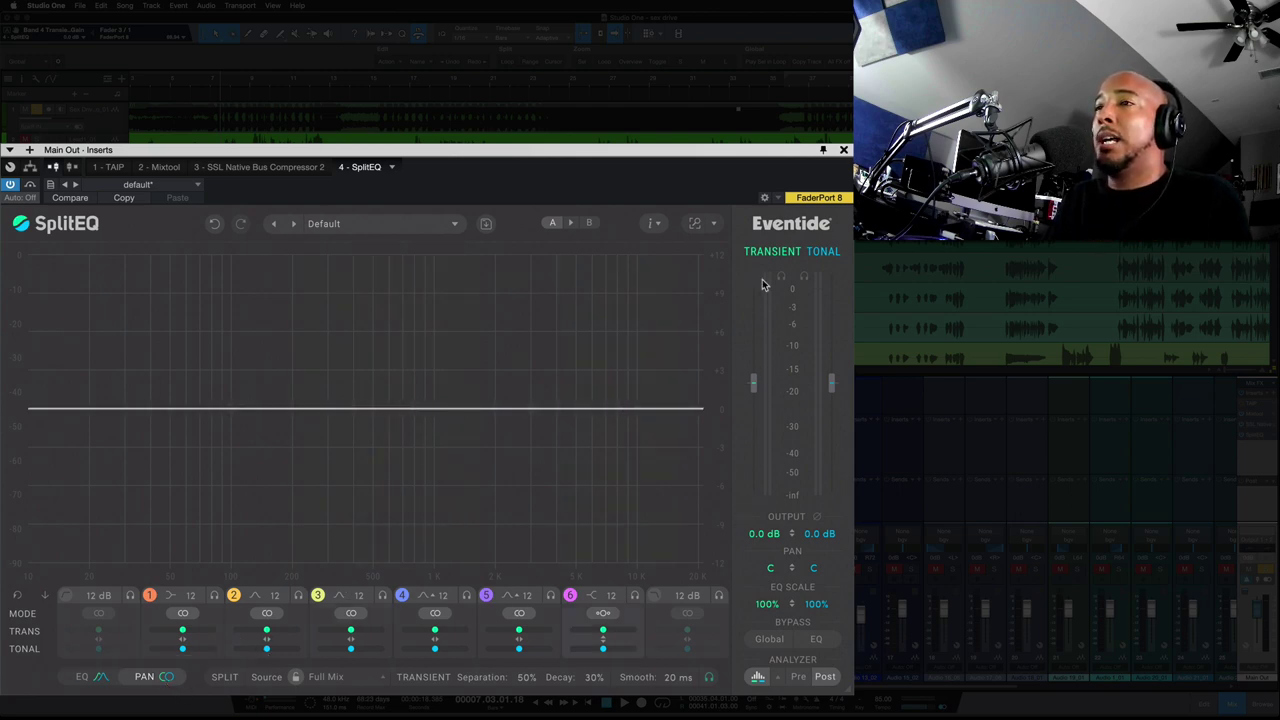
pyautogui.moveTo(752, 381)
pyautogui.mouseDown()
pyautogui.moveTo(755, 407)
pyautogui.moveTo(755, 349)
pyautogui.moveTo(757, 412)
pyautogui.moveTo(760, 388)
pyautogui.moveTo(831, 354)
pyautogui.moveTo(834, 394)
pyautogui.moveTo(832, 380)
pyautogui.mouseUp()
pyautogui.doubleClick(752, 395)
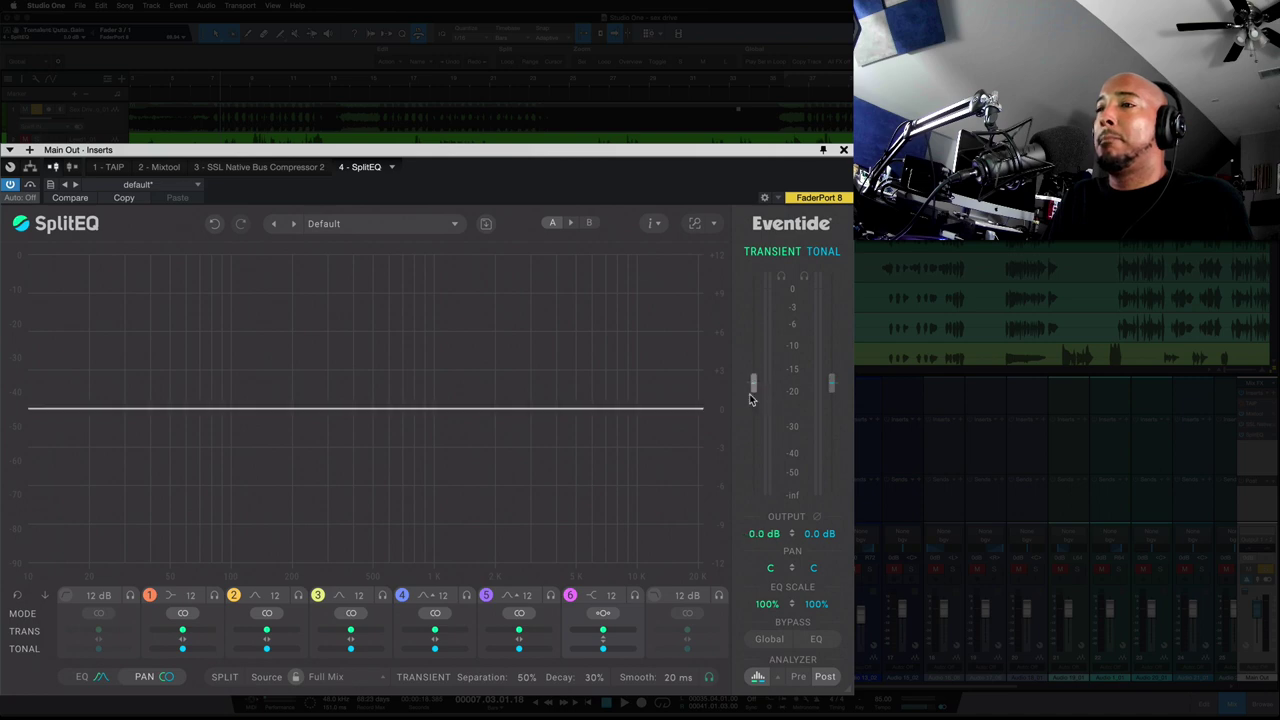
# - Toggle global bypass, bypass the EQ section, and set the analyzer to show post-EQ signal
pyautogui.click(770, 642)
pyautogui.click(818, 640)
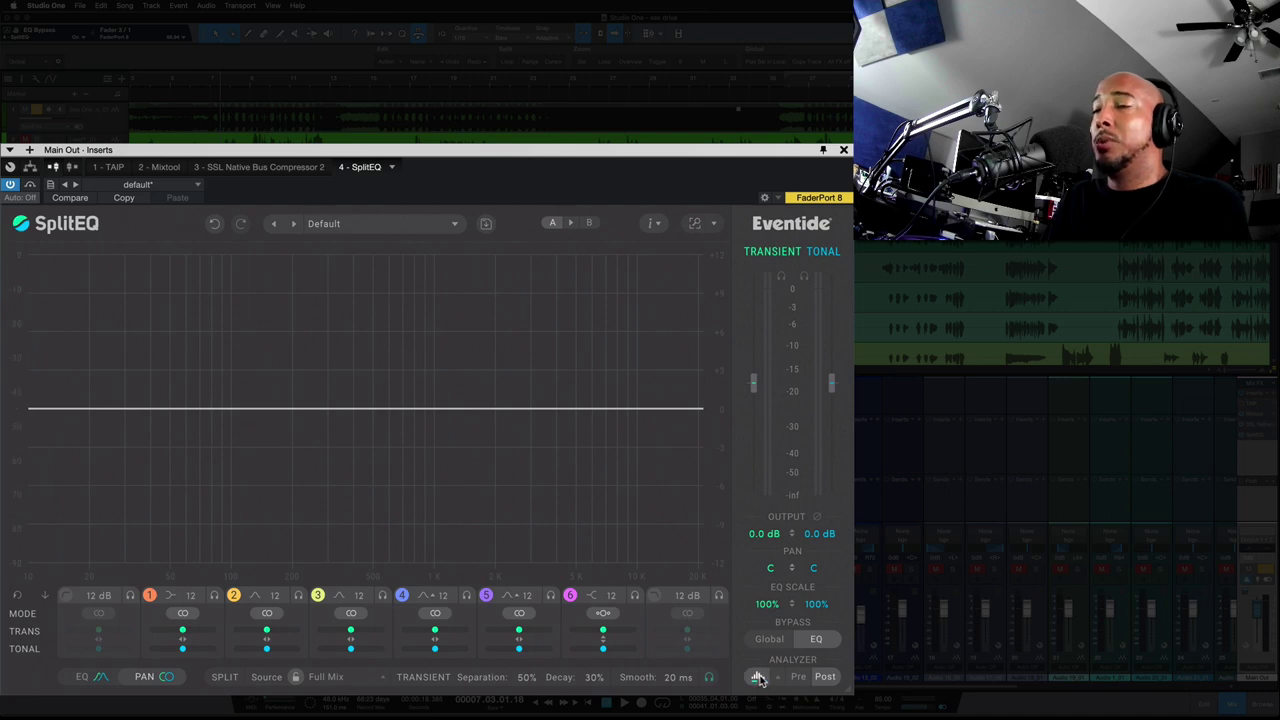
pyautogui.moveTo(758, 677)
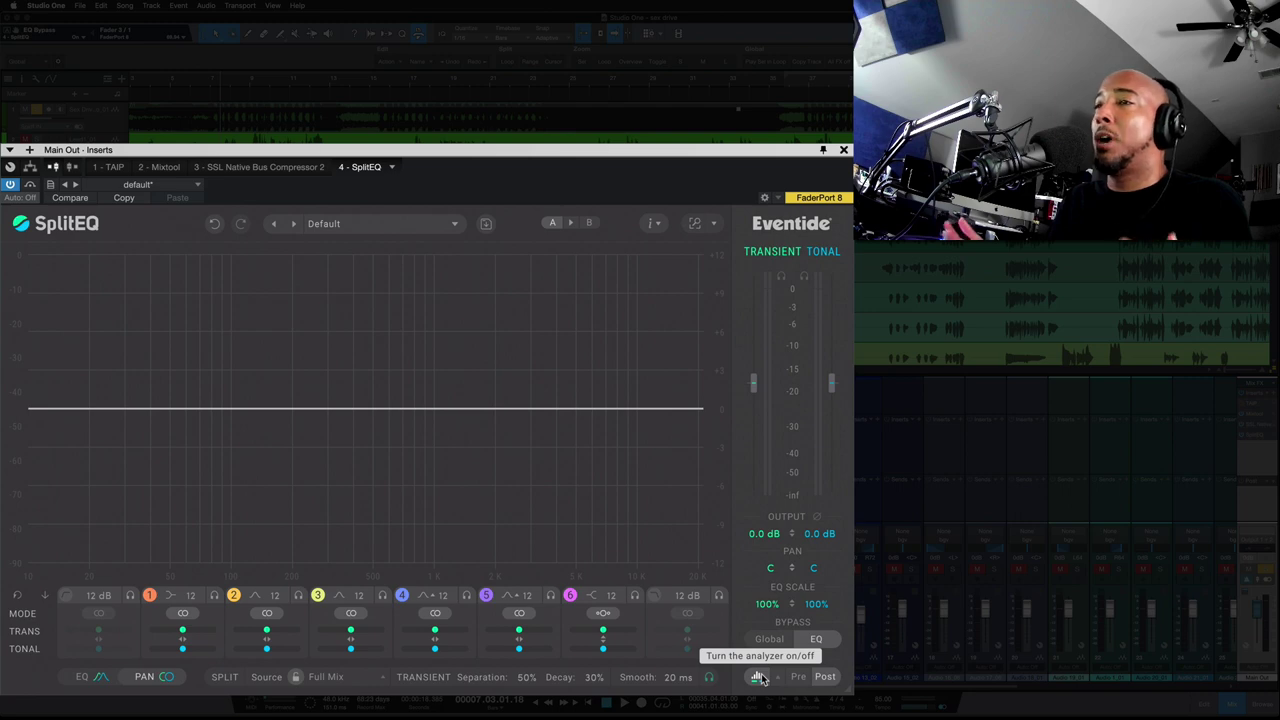
pyautogui.click(758, 677)
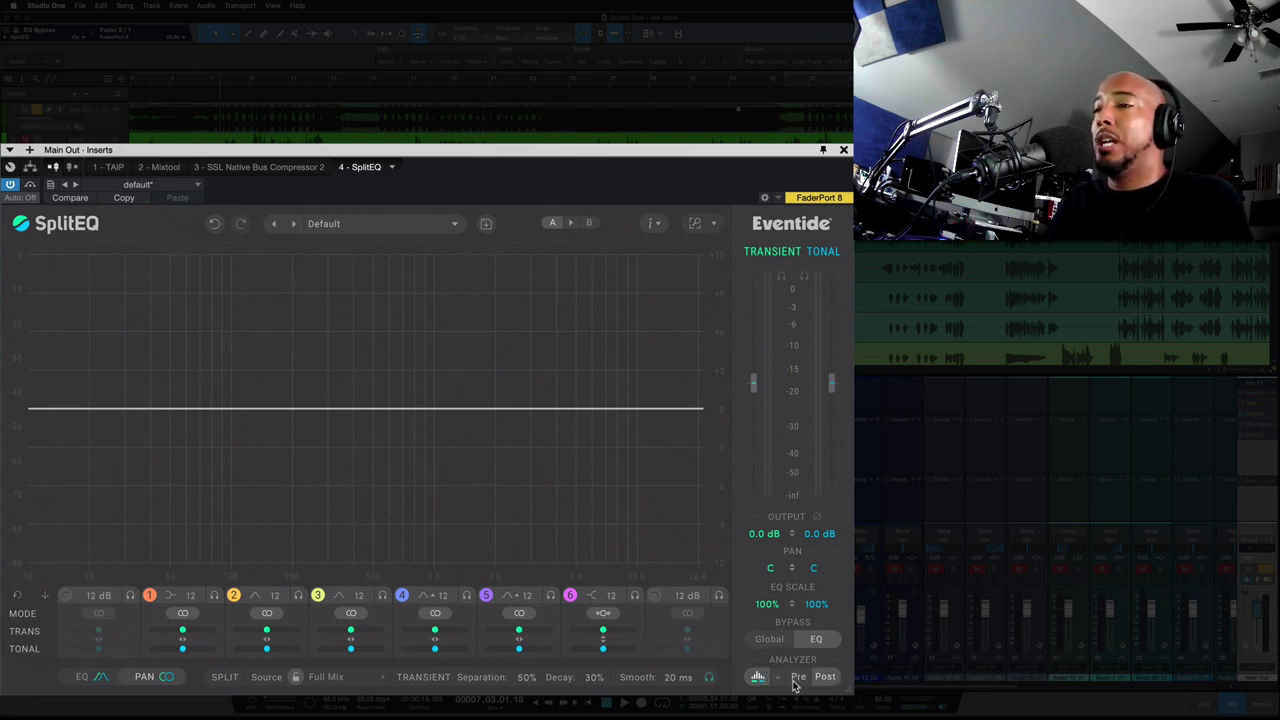
pyautogui.click(823, 677)
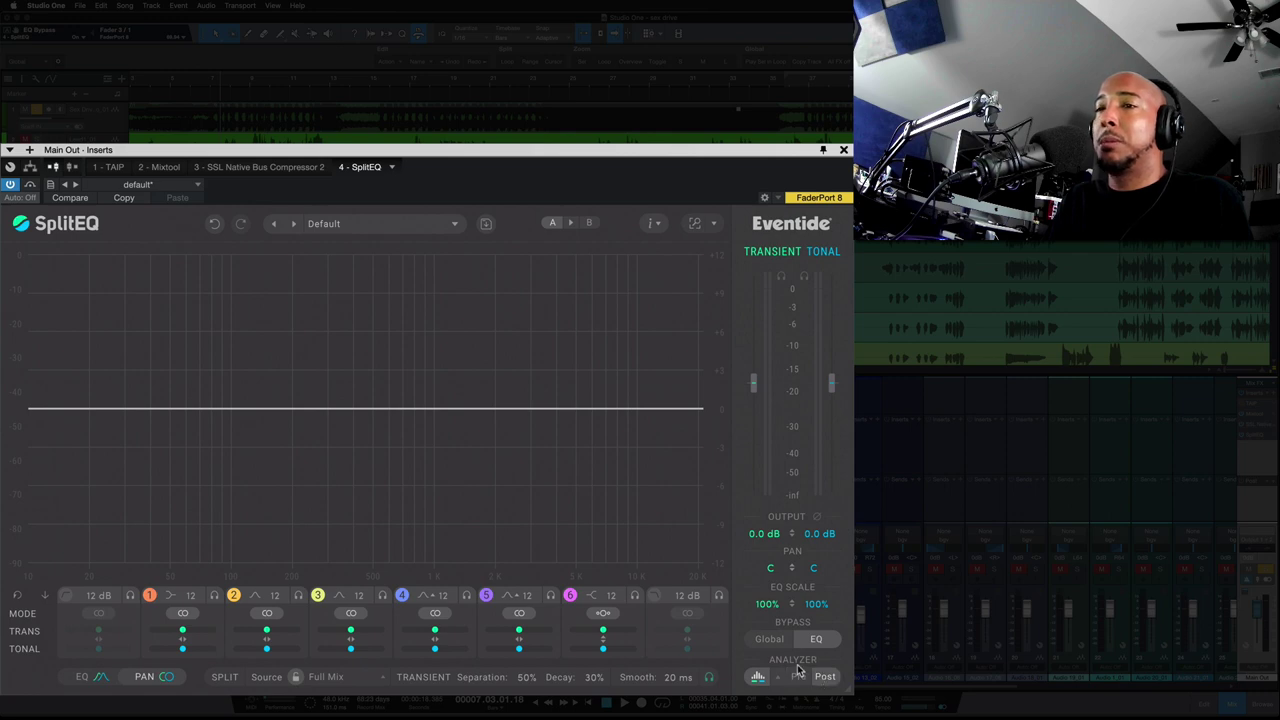
# - Boost band 2 about 4.3 dB and make band 1 a low shelf raised about 8 dB
pyautogui.click(83, 677)
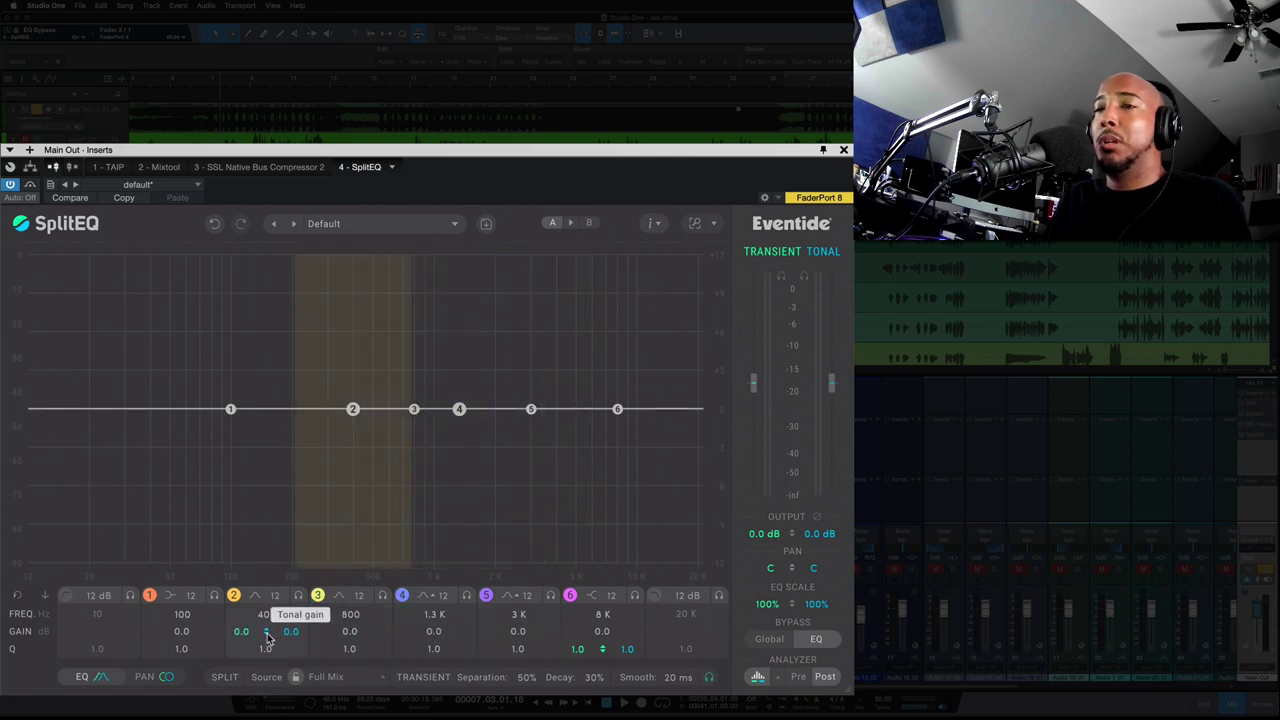
pyautogui.moveTo(266, 636)
pyautogui.mouseDown()
pyautogui.moveTo(266, 621)
pyautogui.moveTo(247, 636)
pyautogui.moveTo(283, 641)
pyautogui.moveTo(279, 613)
pyautogui.mouseUp()
pyautogui.click(260, 597)
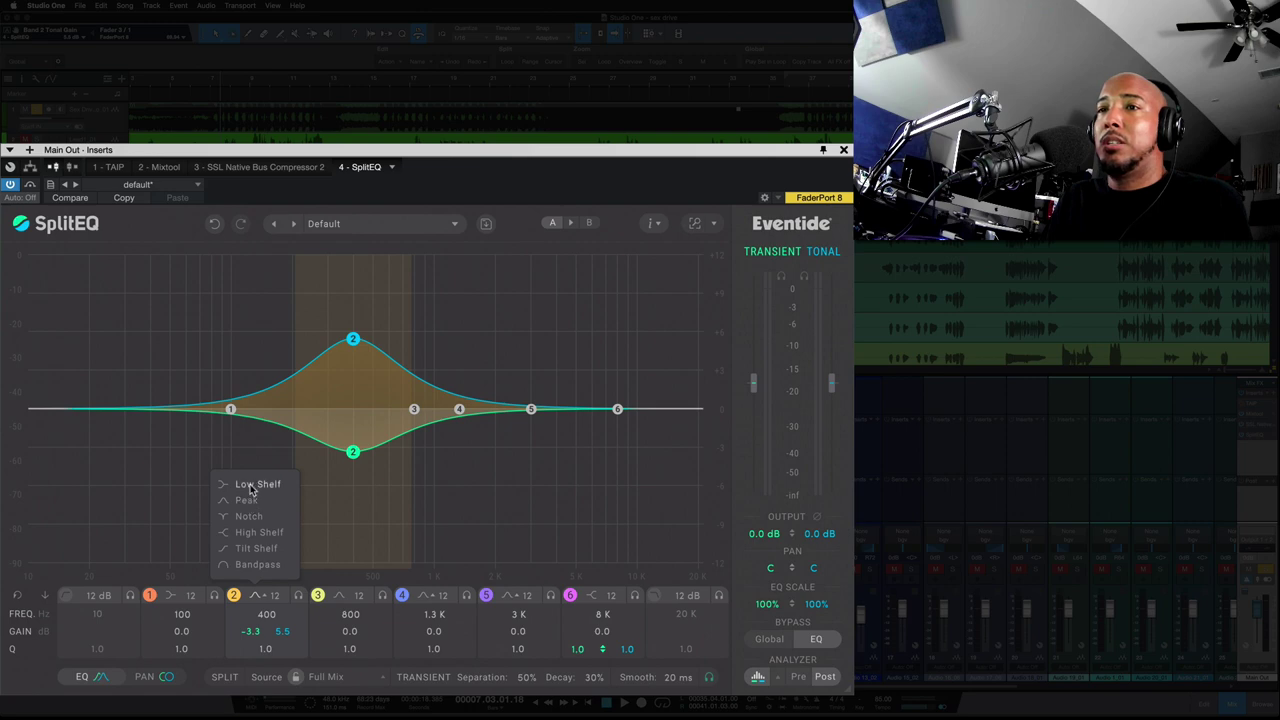
pyautogui.click(172, 595)
pyautogui.click(162, 485)
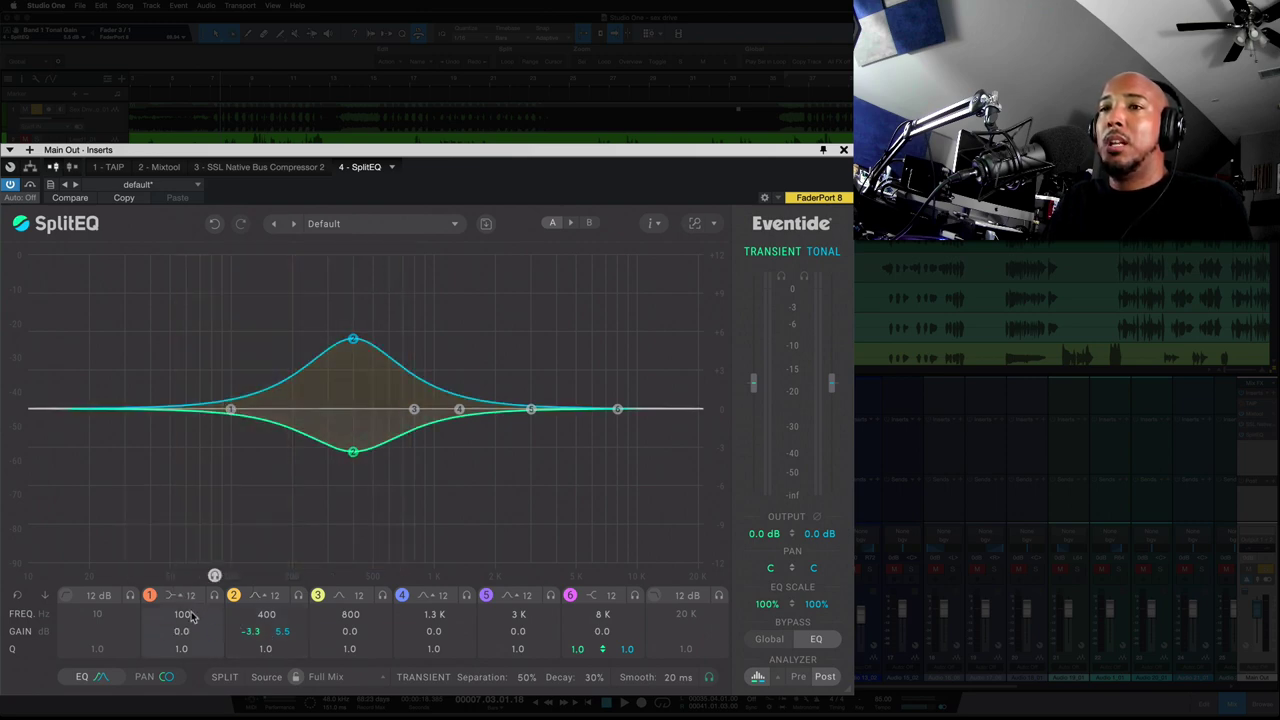
pyautogui.moveTo(180, 634); pyautogui.dragTo(188, 620)
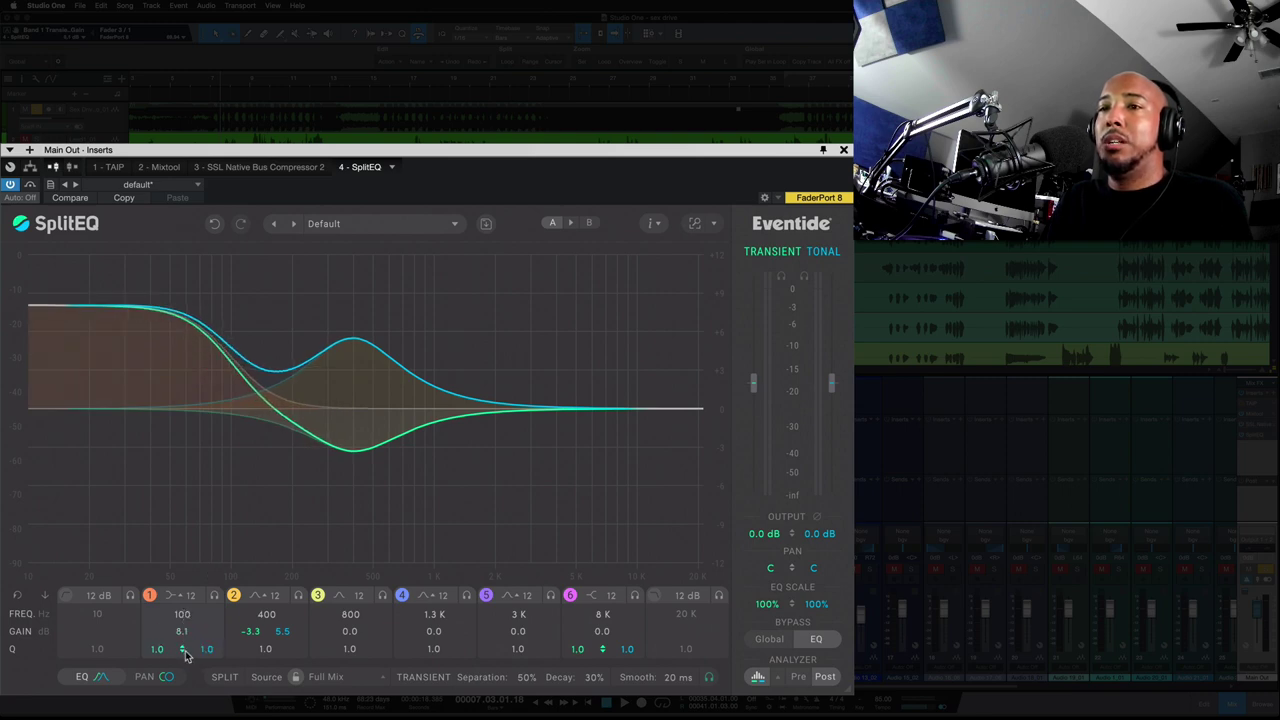
# - Soften band 1's slopes into a broad tilt, then load the flat Default preset
pyautogui.moveTo(206, 655); pyautogui.dragTo(209, 692)
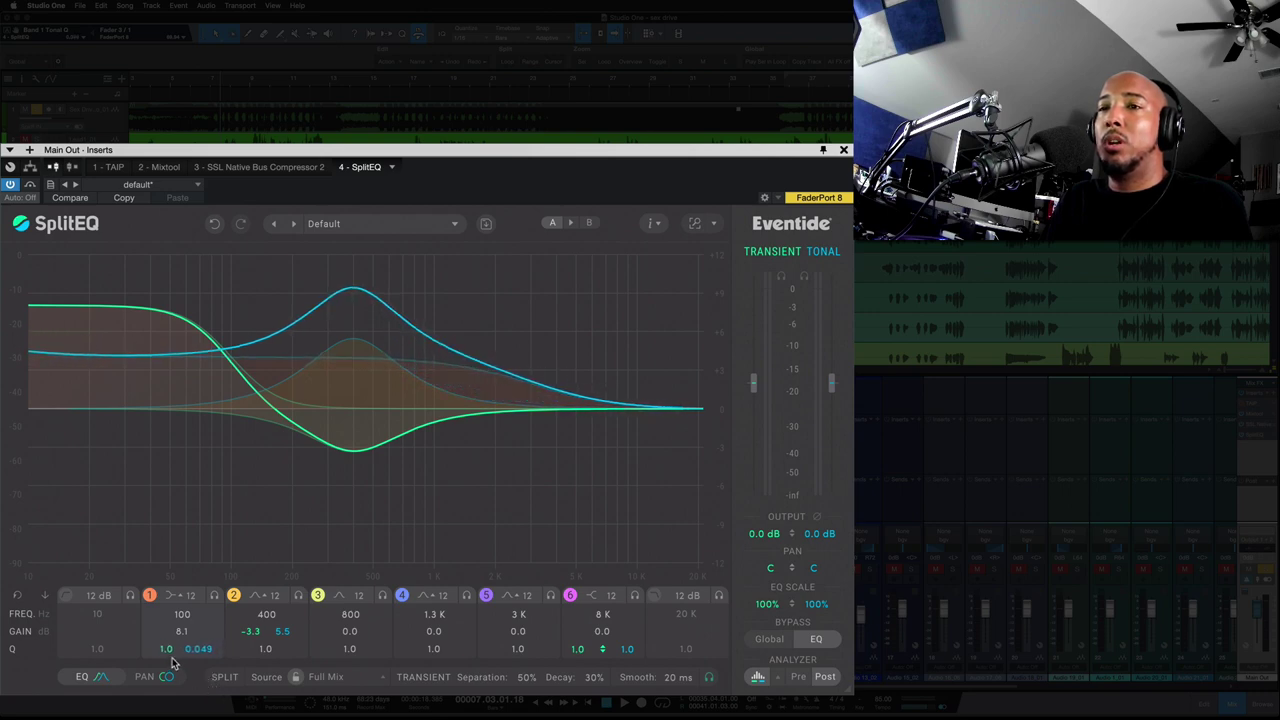
pyautogui.moveTo(157, 649)
pyautogui.mouseDown()
pyautogui.moveTo(158, 700)
pyautogui.moveTo(166, 622)
pyautogui.mouseUp()
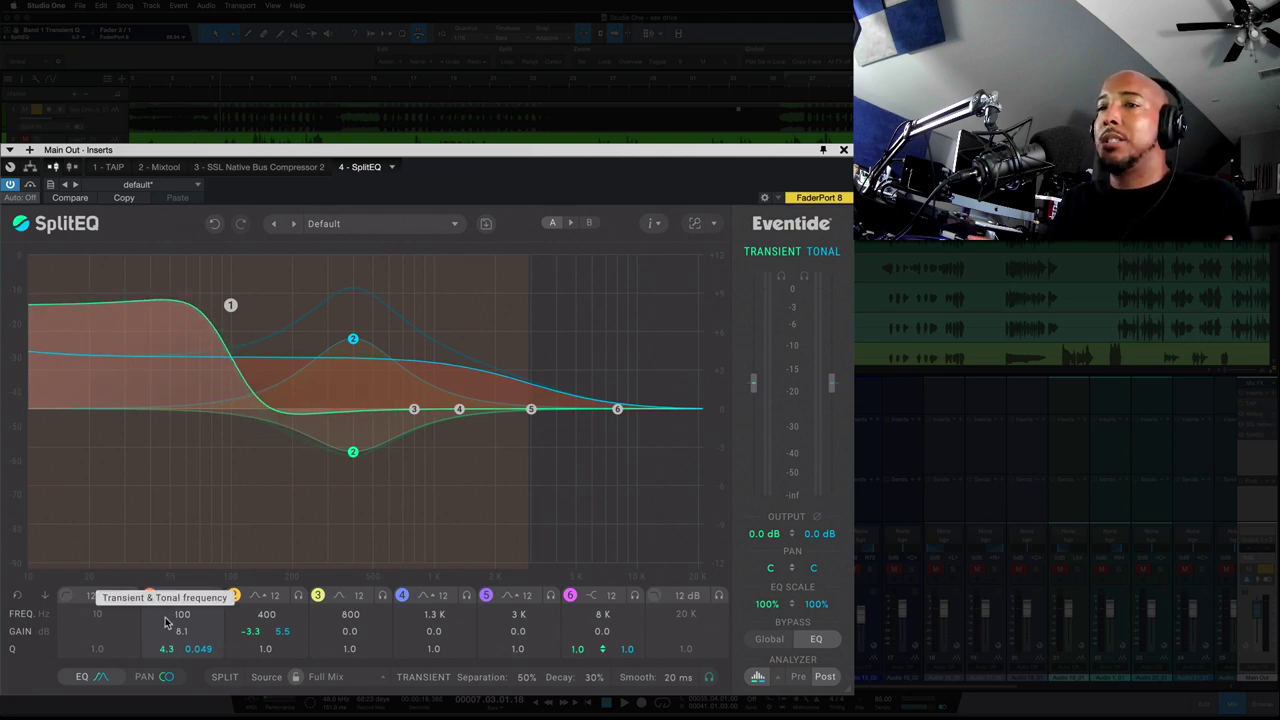
pyautogui.click(342, 226)
pyautogui.click(350, 330)
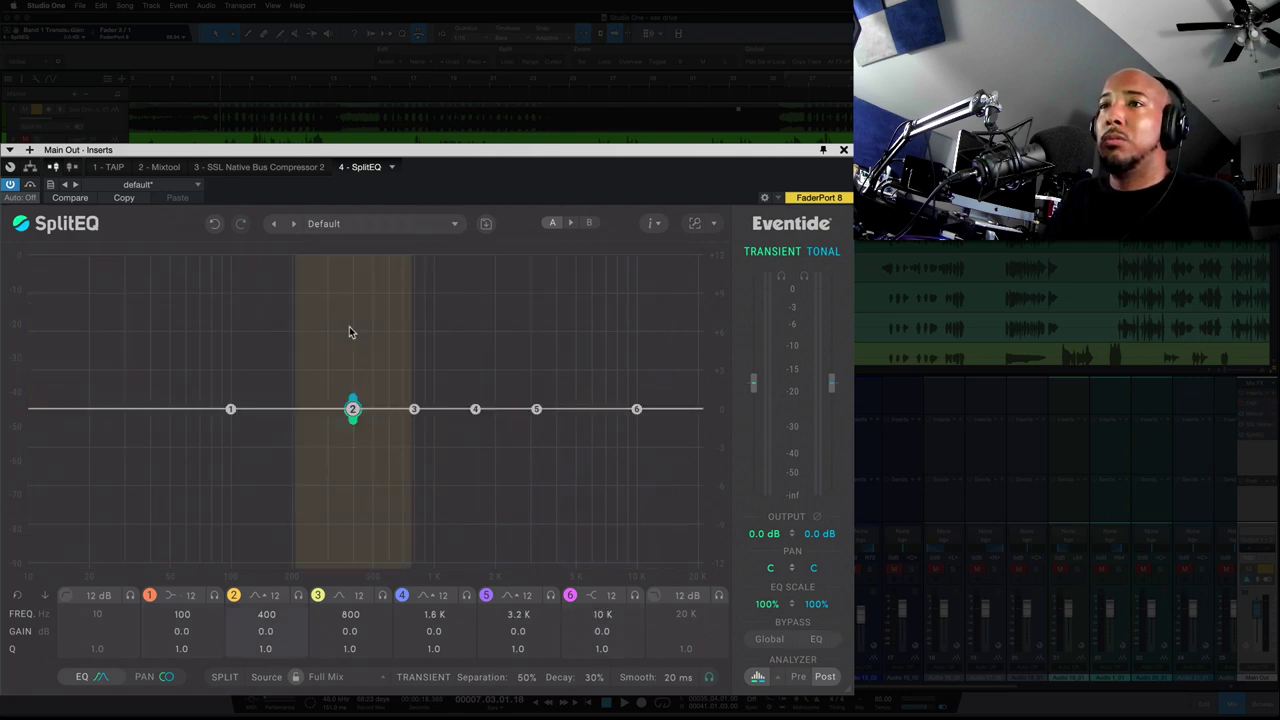
pyautogui.click(843, 151)
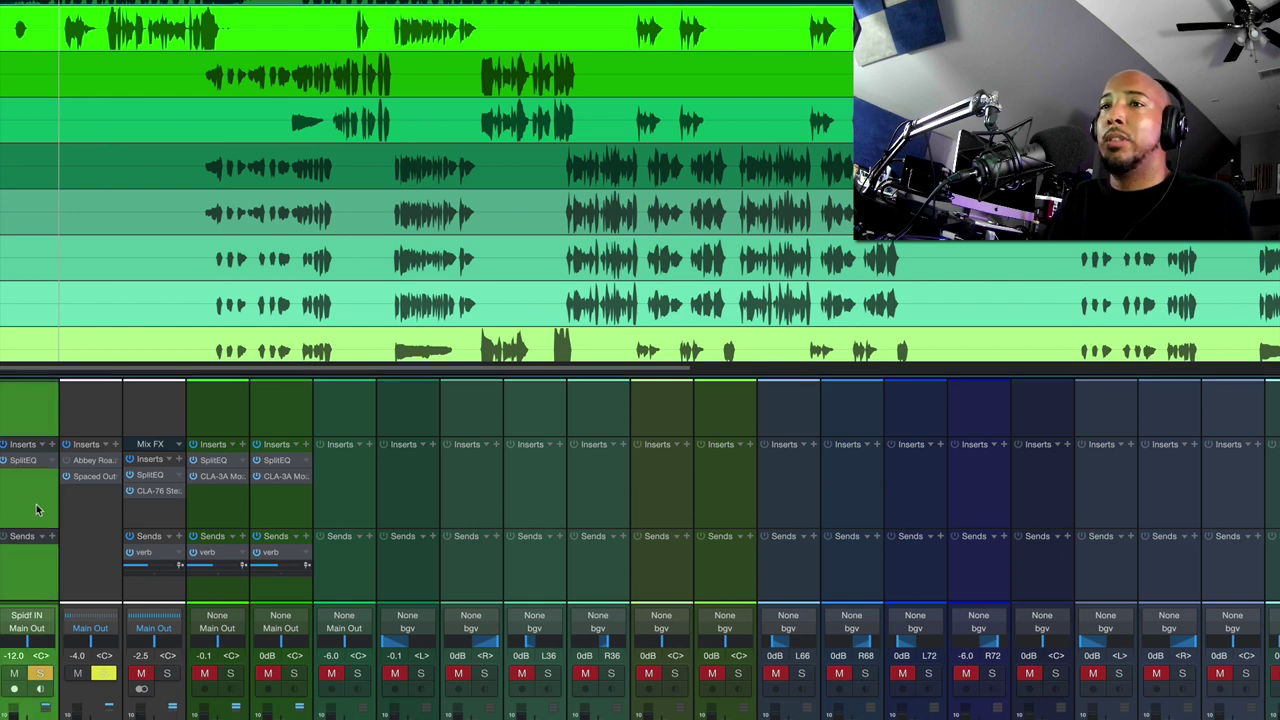
pyautogui.click(23, 461)
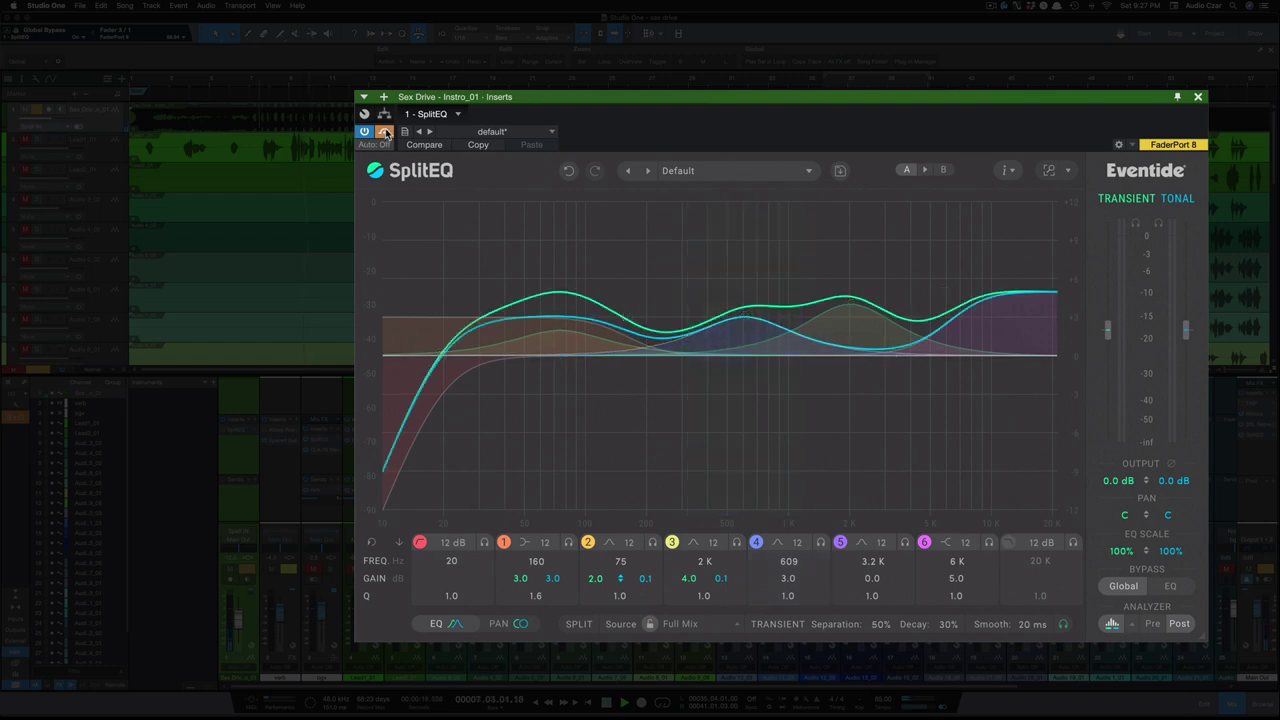
pyautogui.click(385, 133)
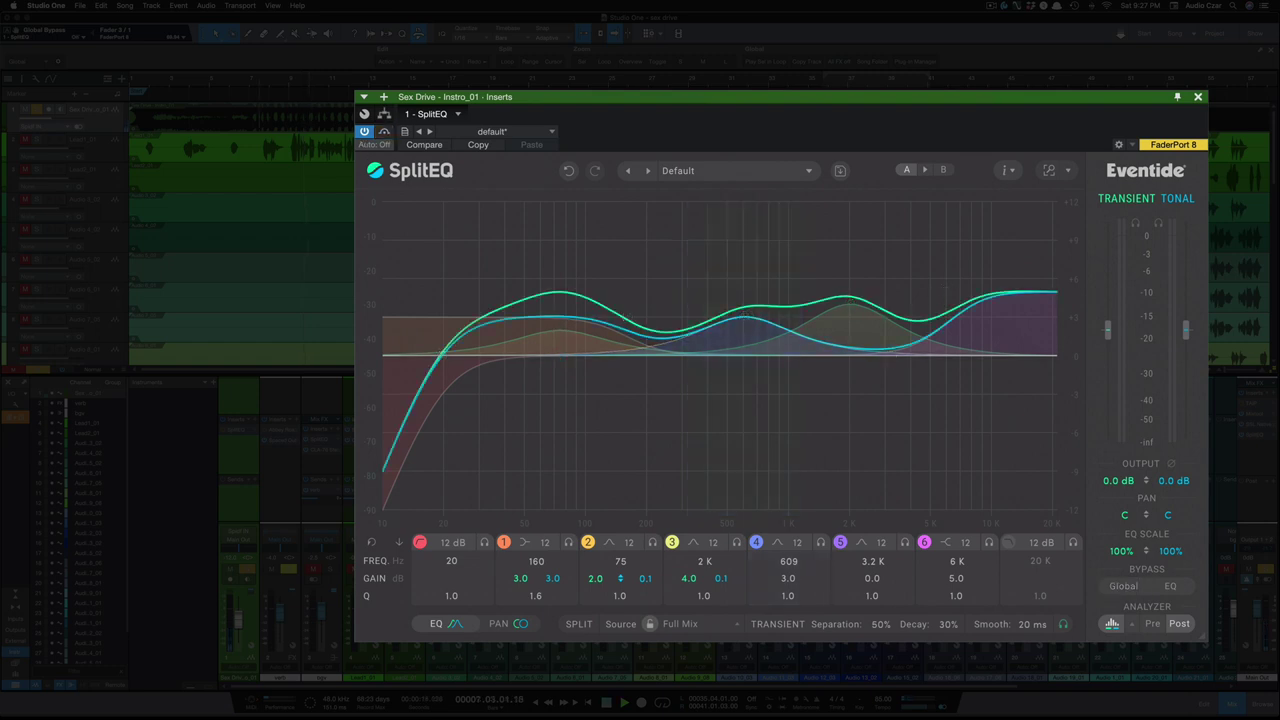
pyautogui.press('space')
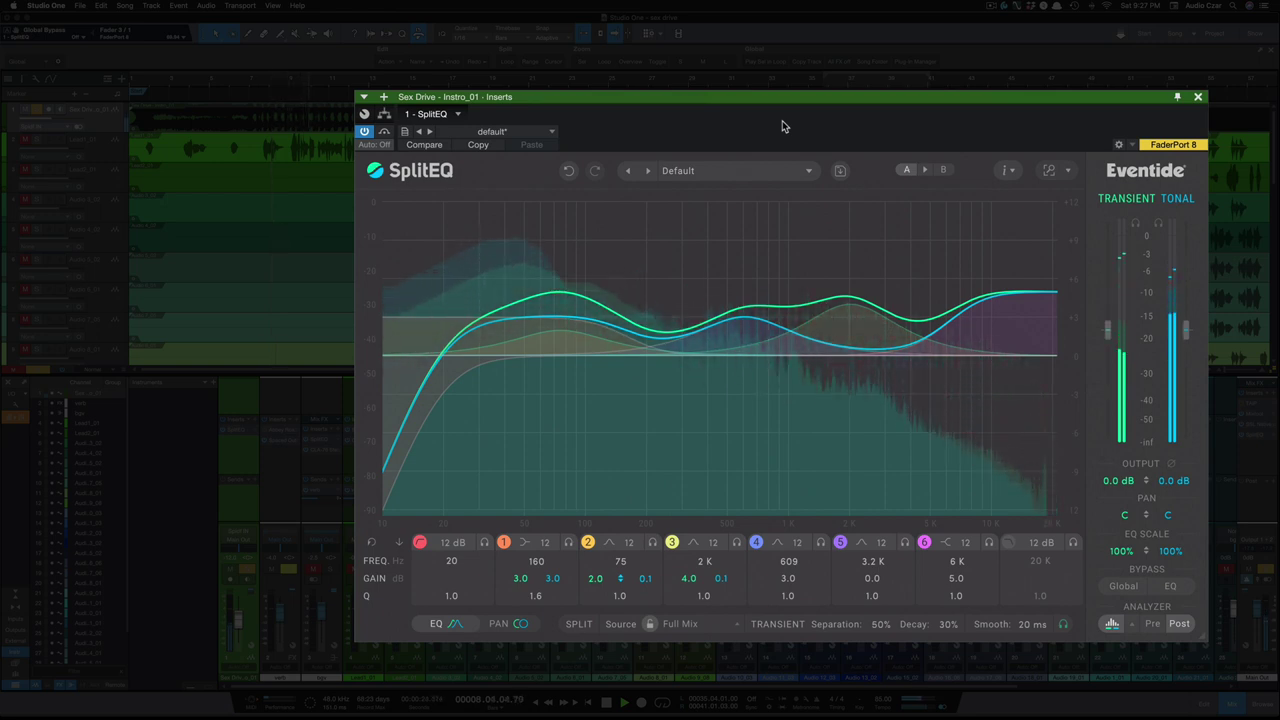
pyautogui.press('space')
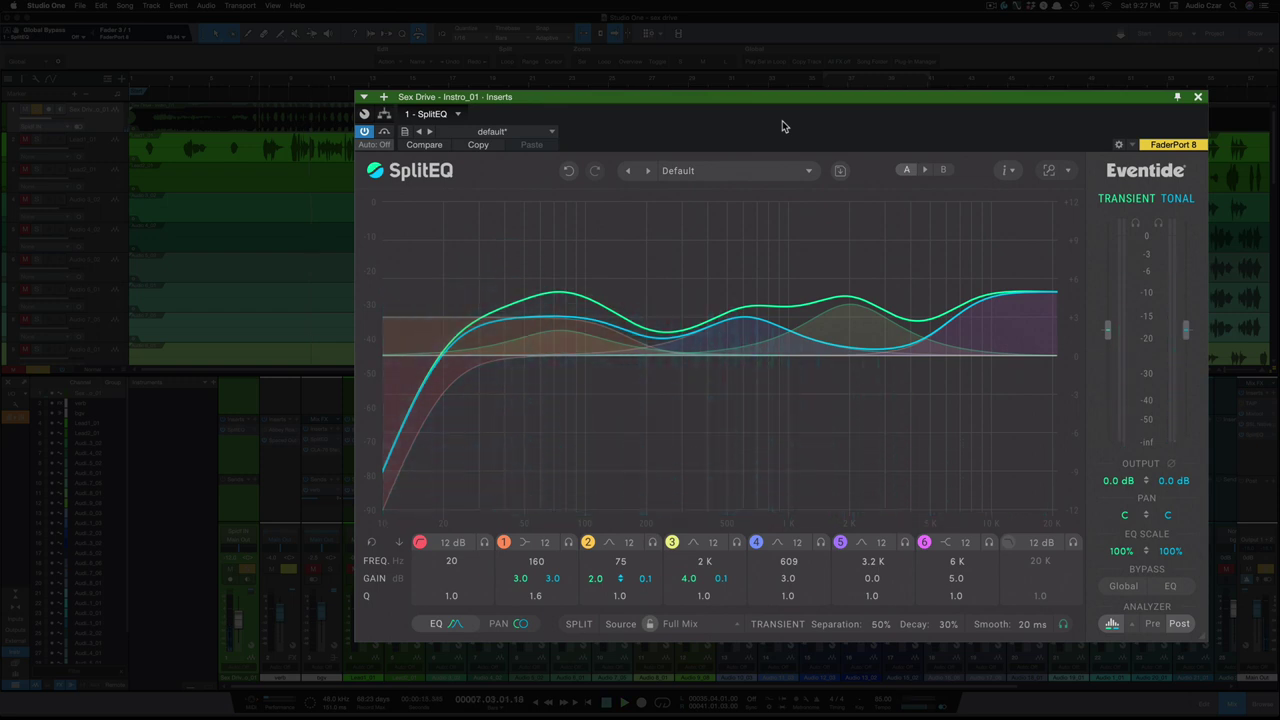
pyautogui.press('space')
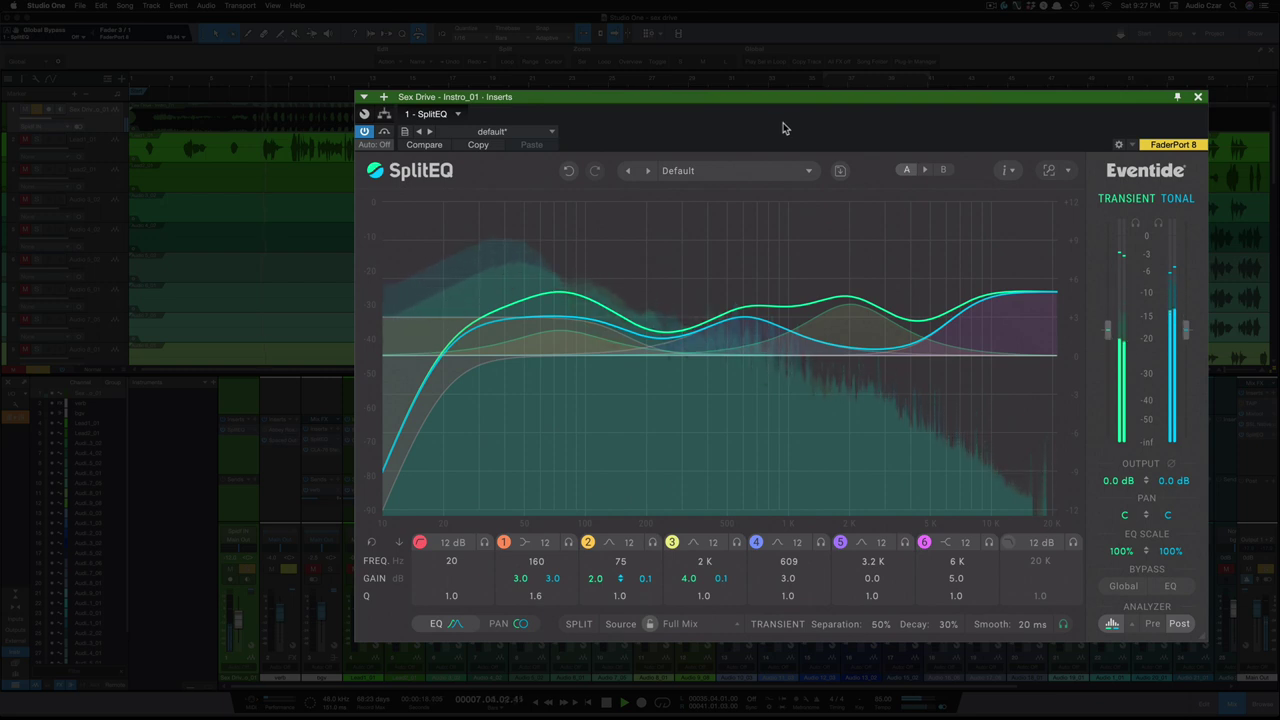
pyautogui.click(385, 132)
pyautogui.press('space')
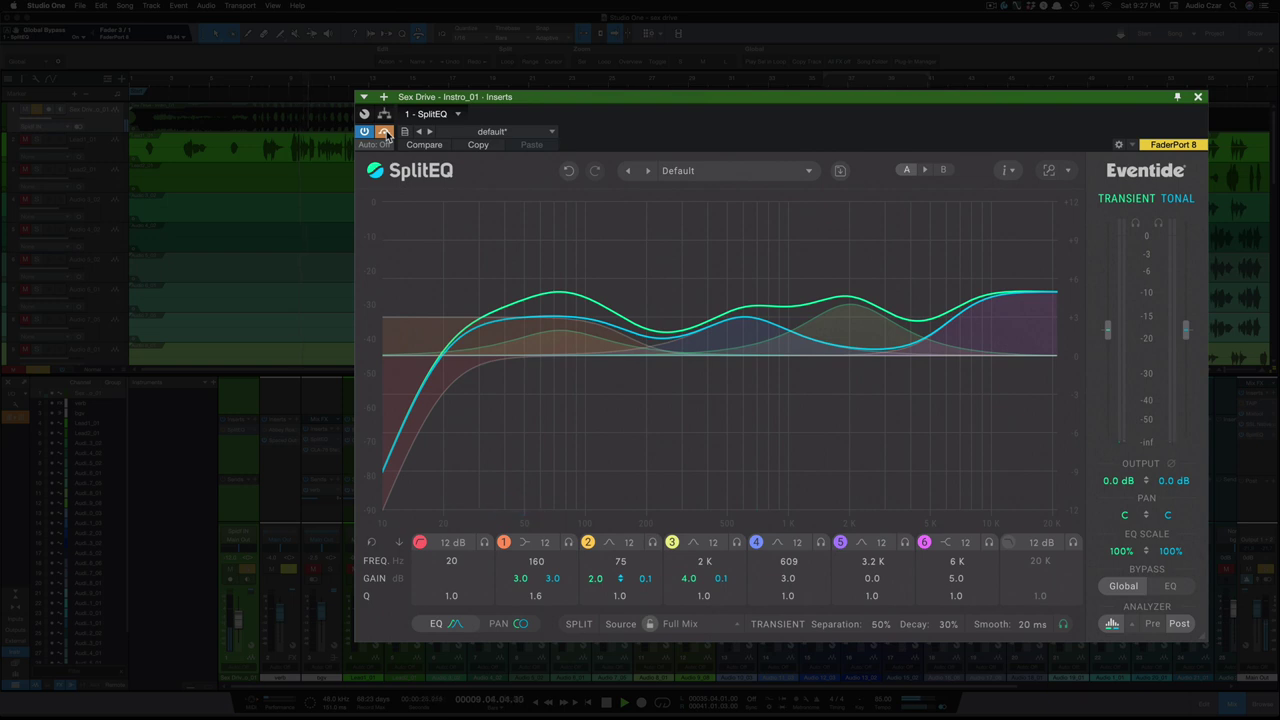
pyautogui.click(385, 132)
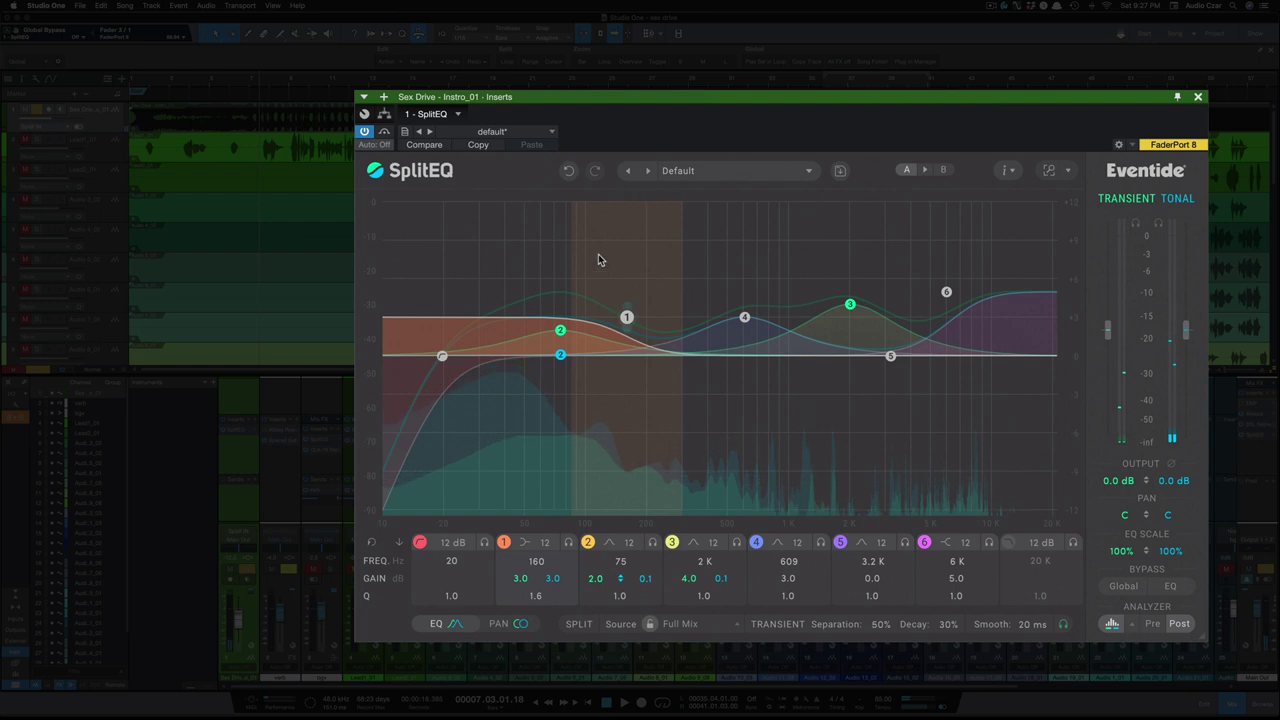
pyautogui.click(560, 330)
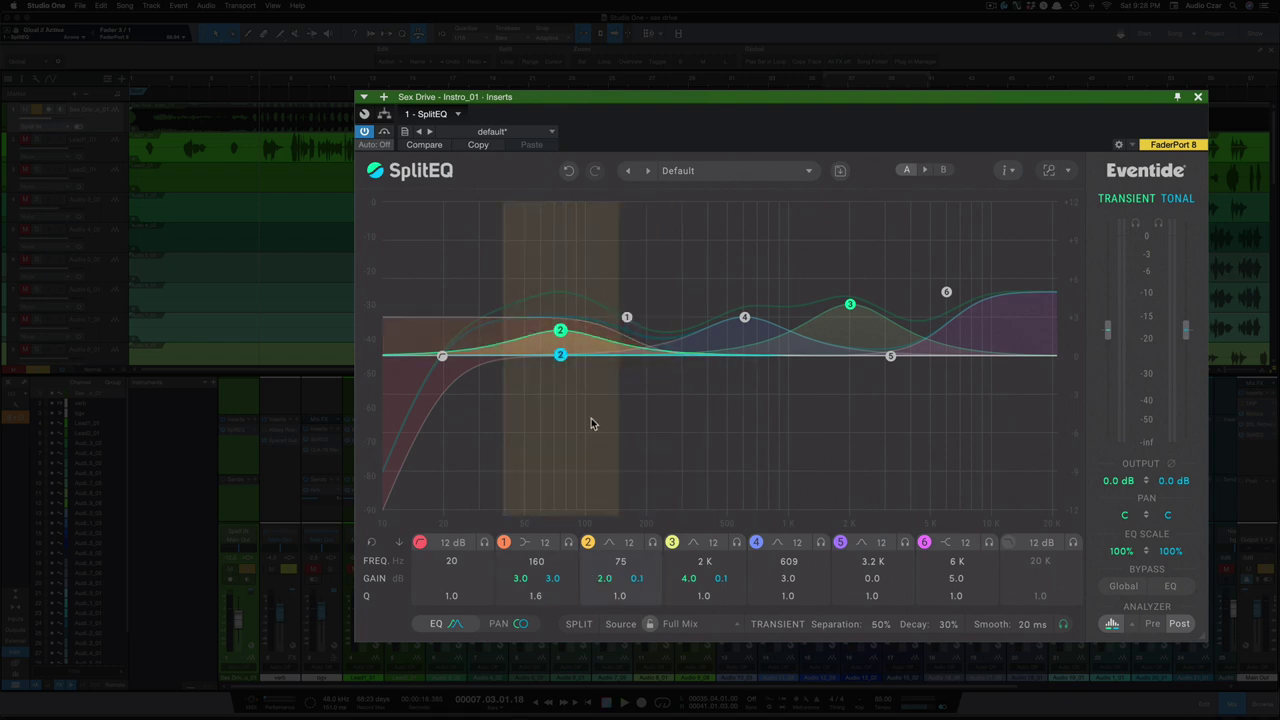
pyautogui.press('space')
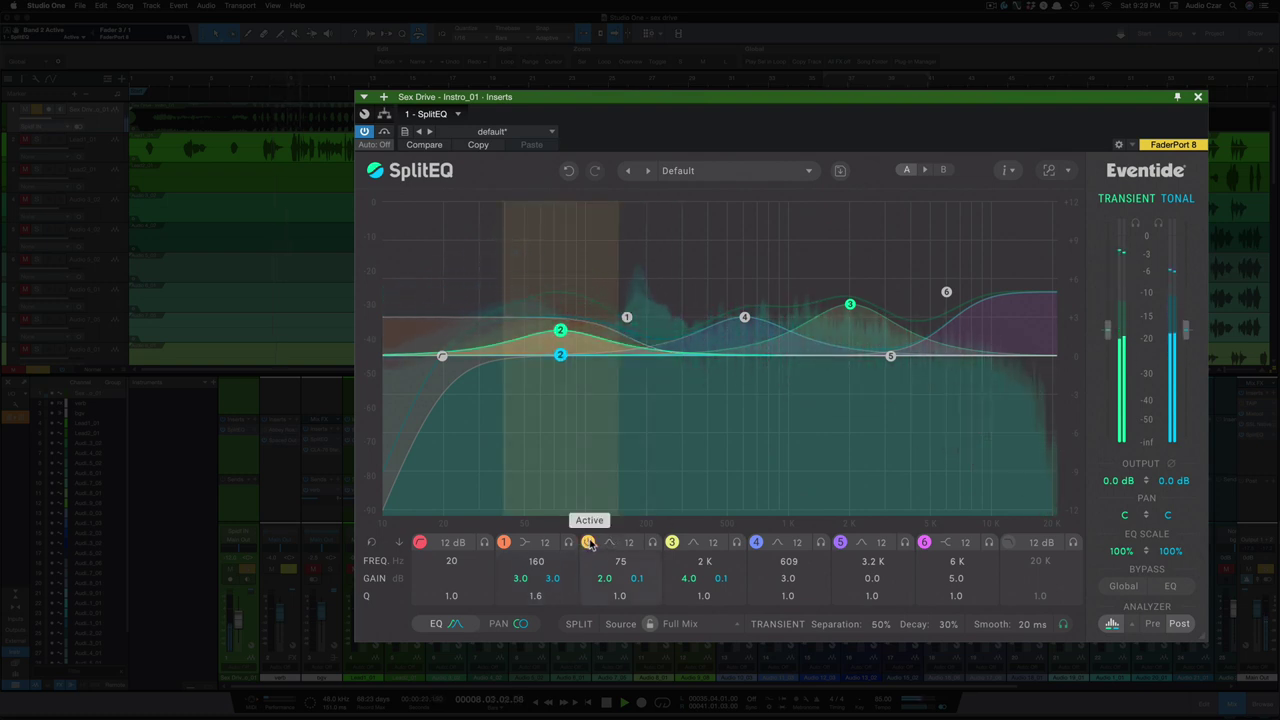
pyautogui.click(588, 542)
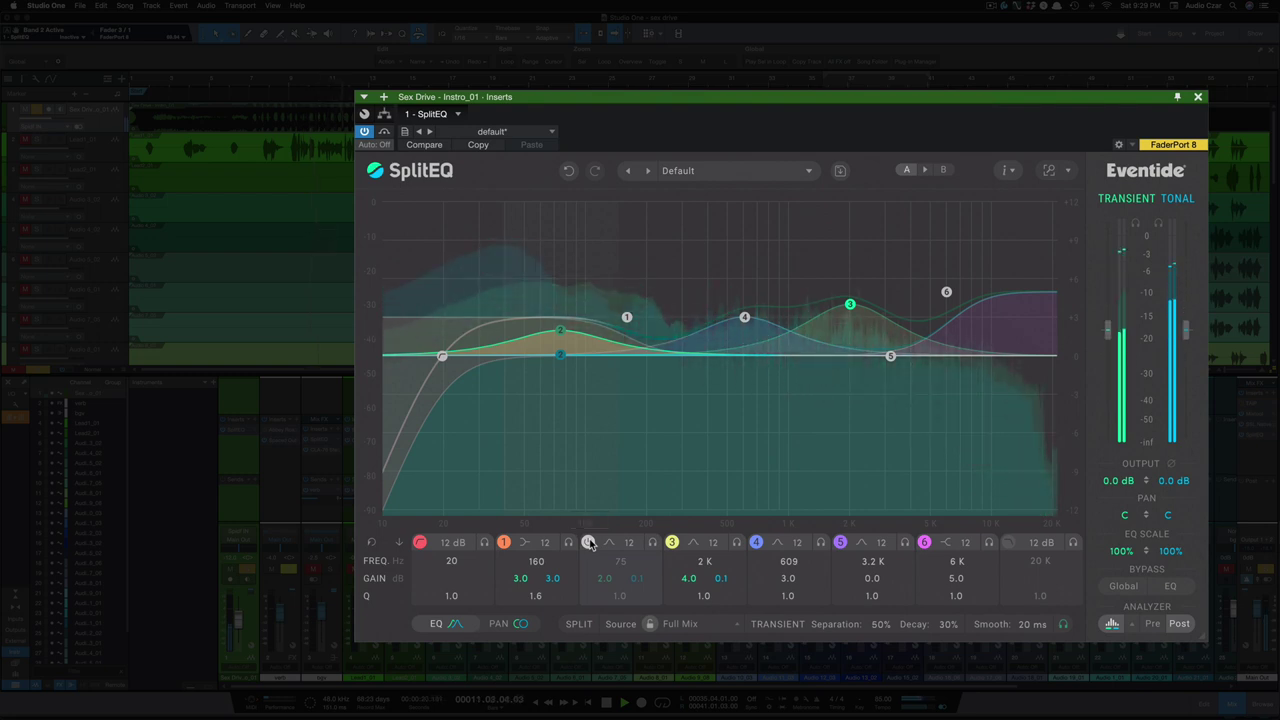
pyautogui.click(588, 542)
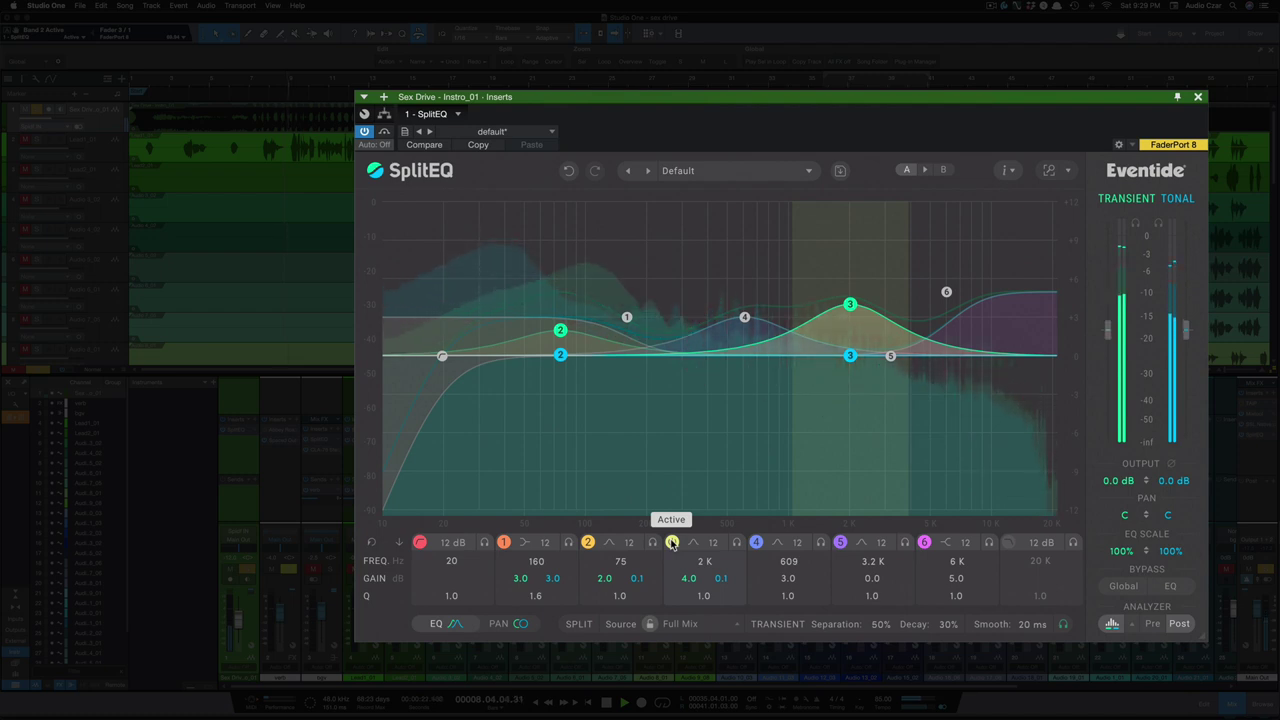
pyautogui.click(672, 542)
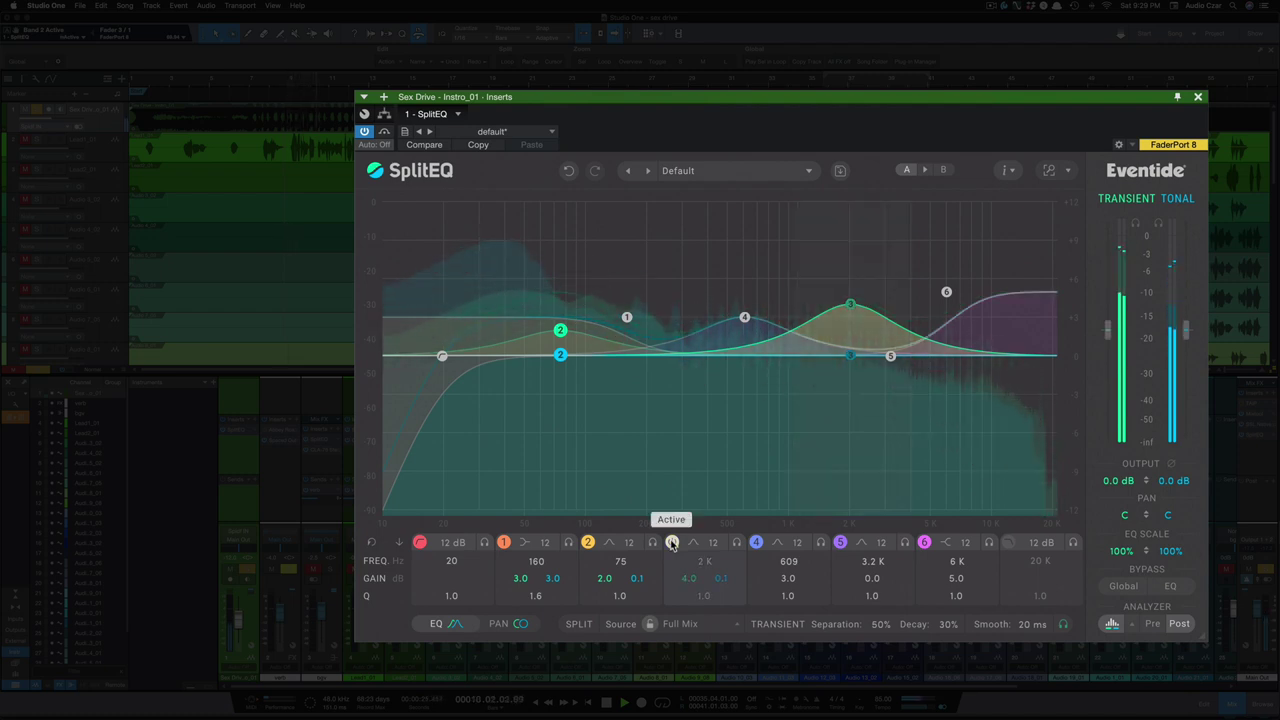
pyautogui.click(672, 542)
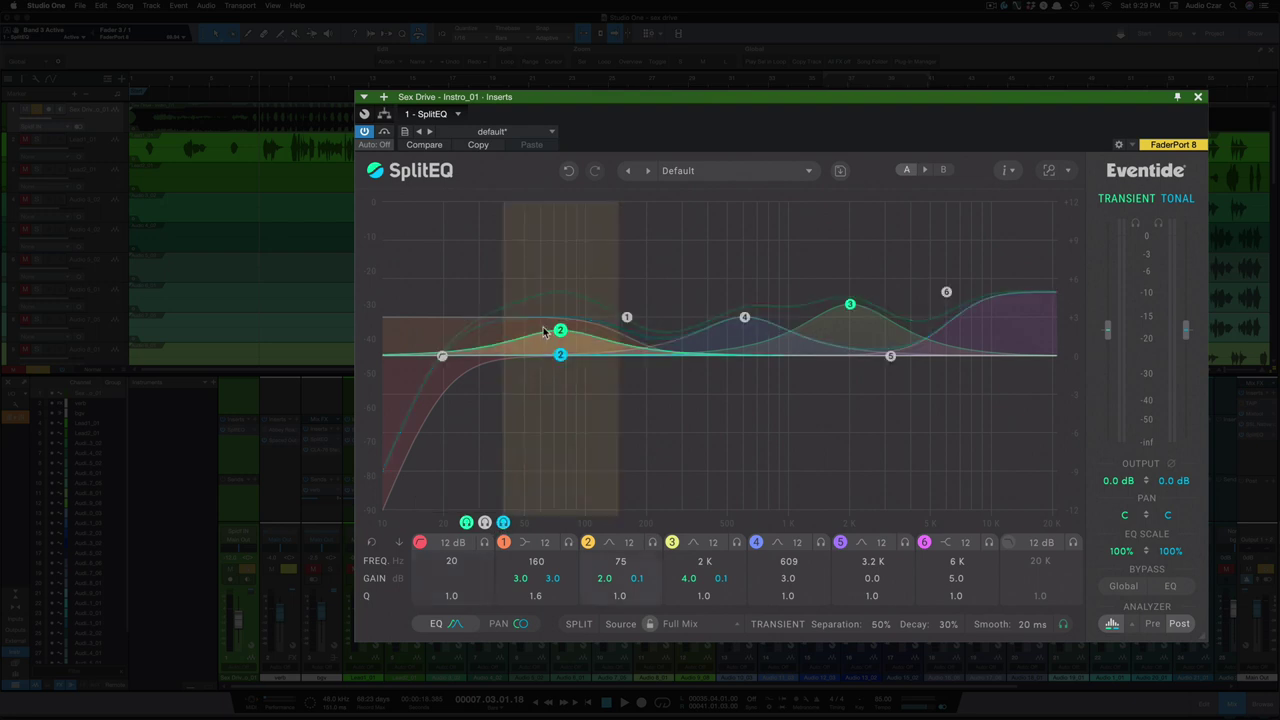
pyautogui.moveTo(620, 578)
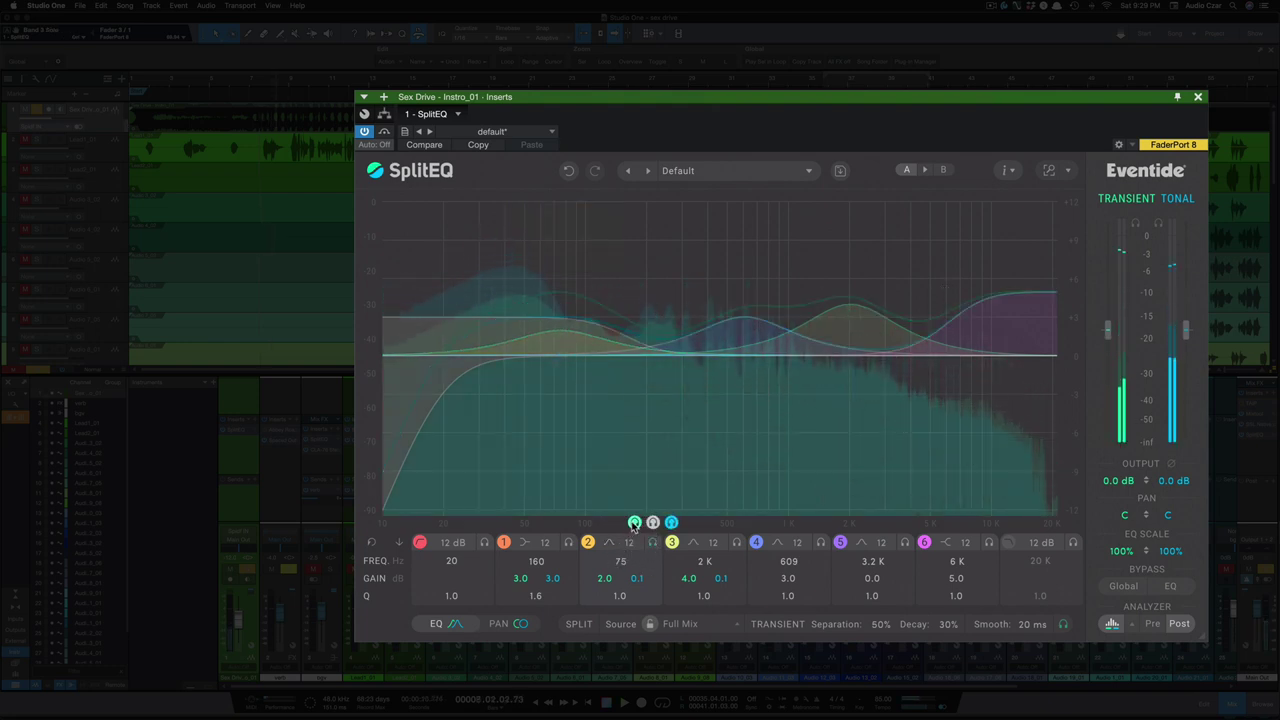
# - Briefly solo band 2's transient part, then solo band 3's tonal part during playback
pyautogui.click(633, 523)
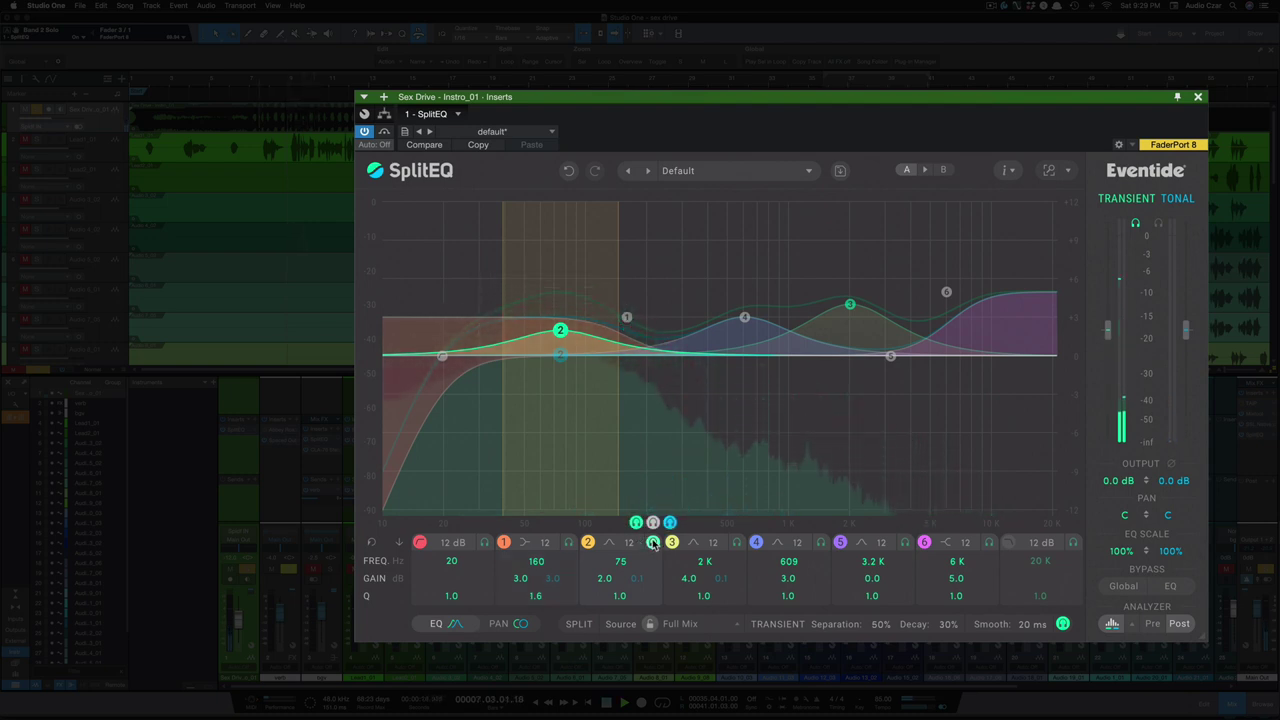
pyautogui.click(653, 523)
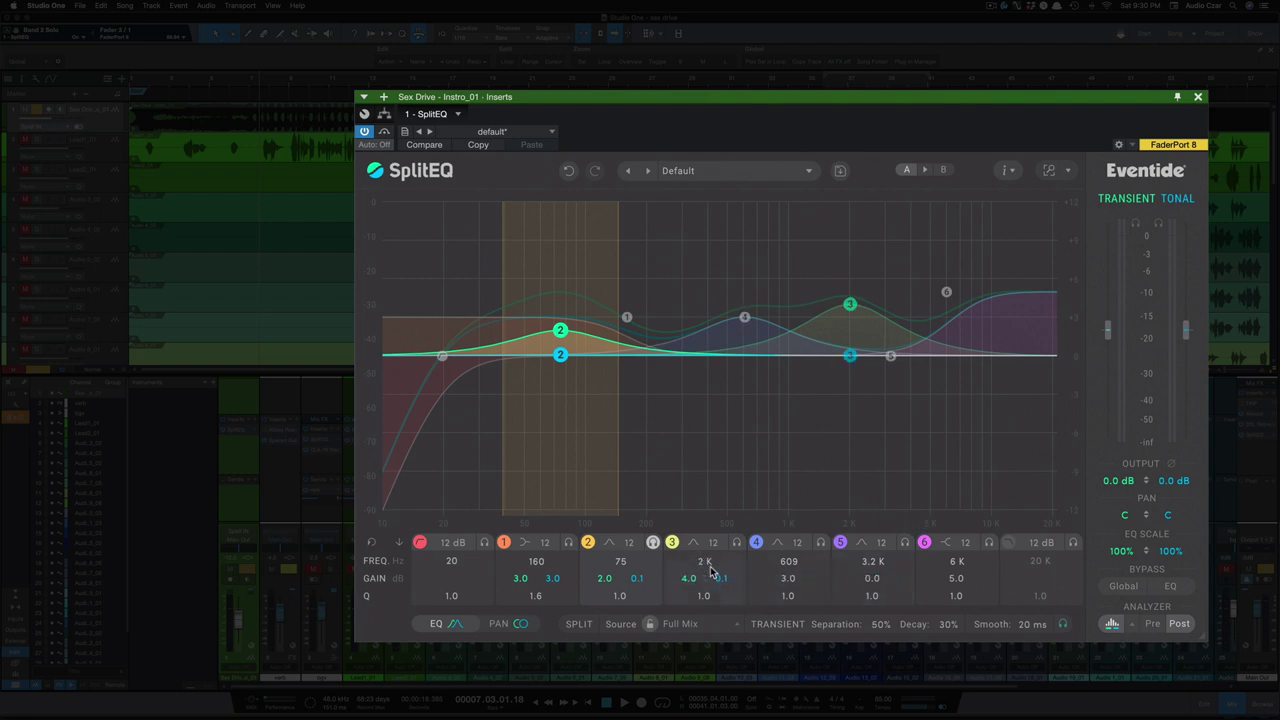
pyautogui.press('space')
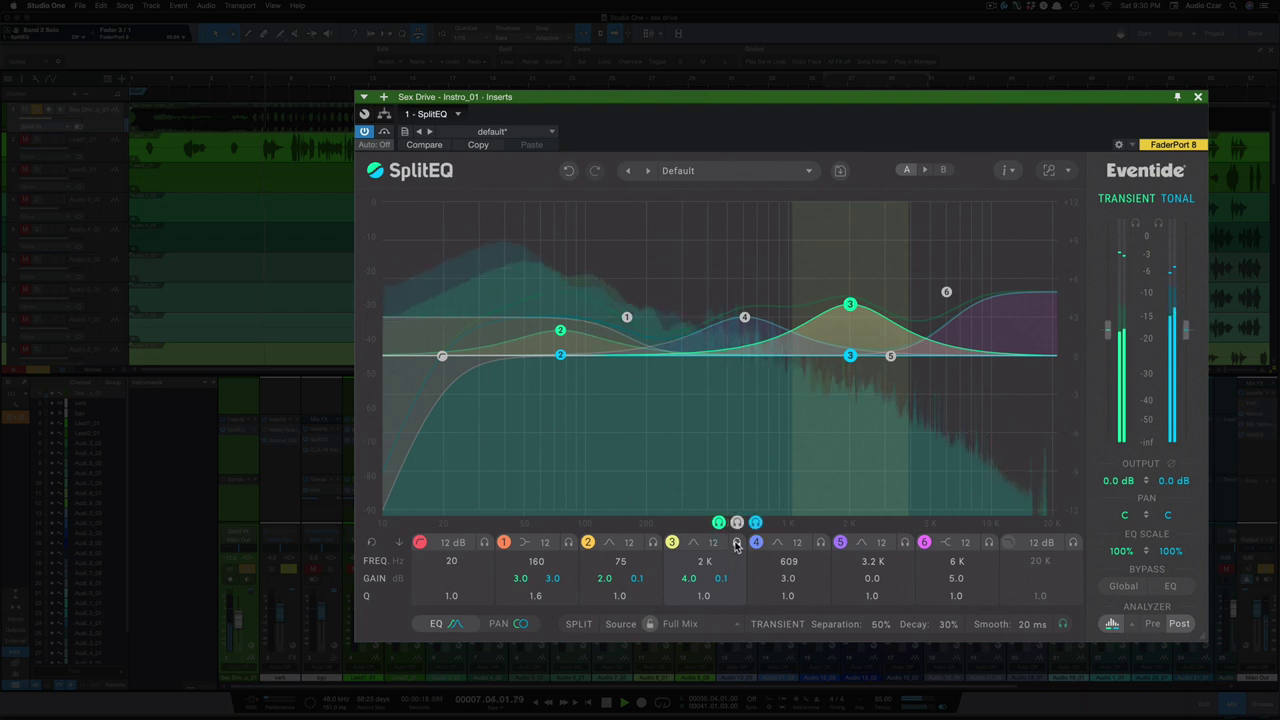
pyautogui.click(717, 523)
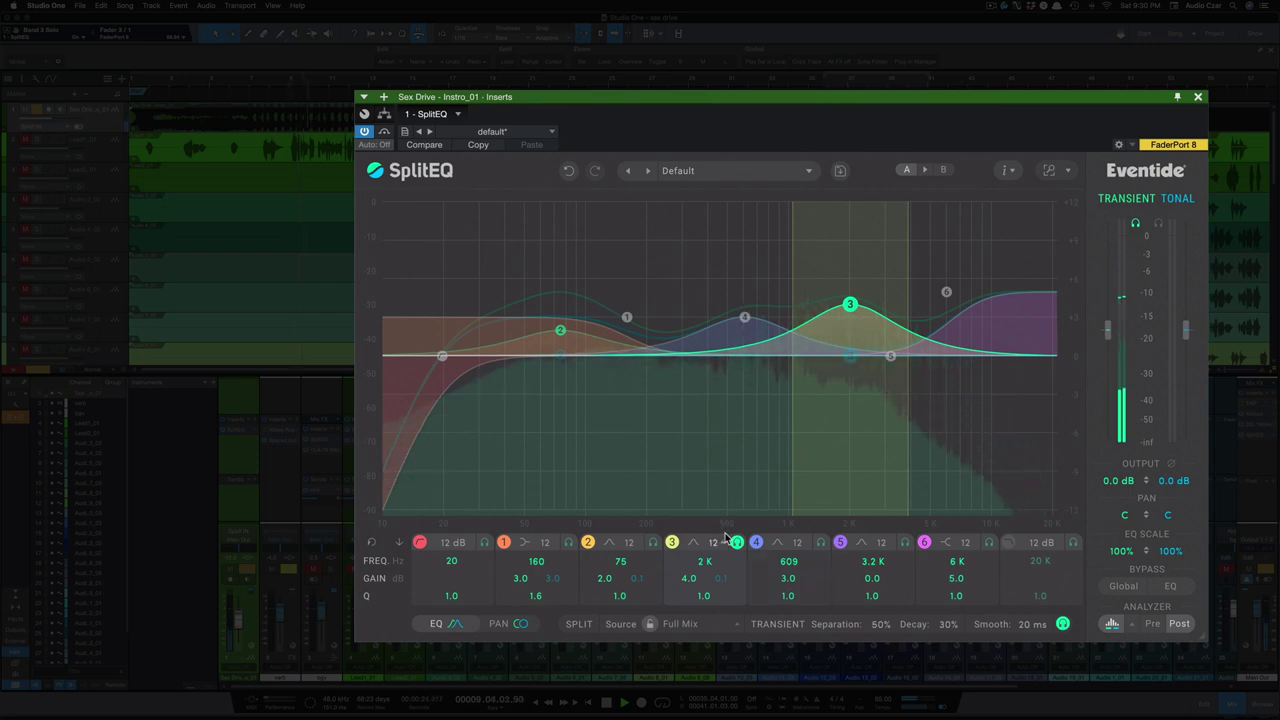
# - Unsolo band 3 and nudge its frequency up to 2.1 kHz
pyautogui.click(737, 543)
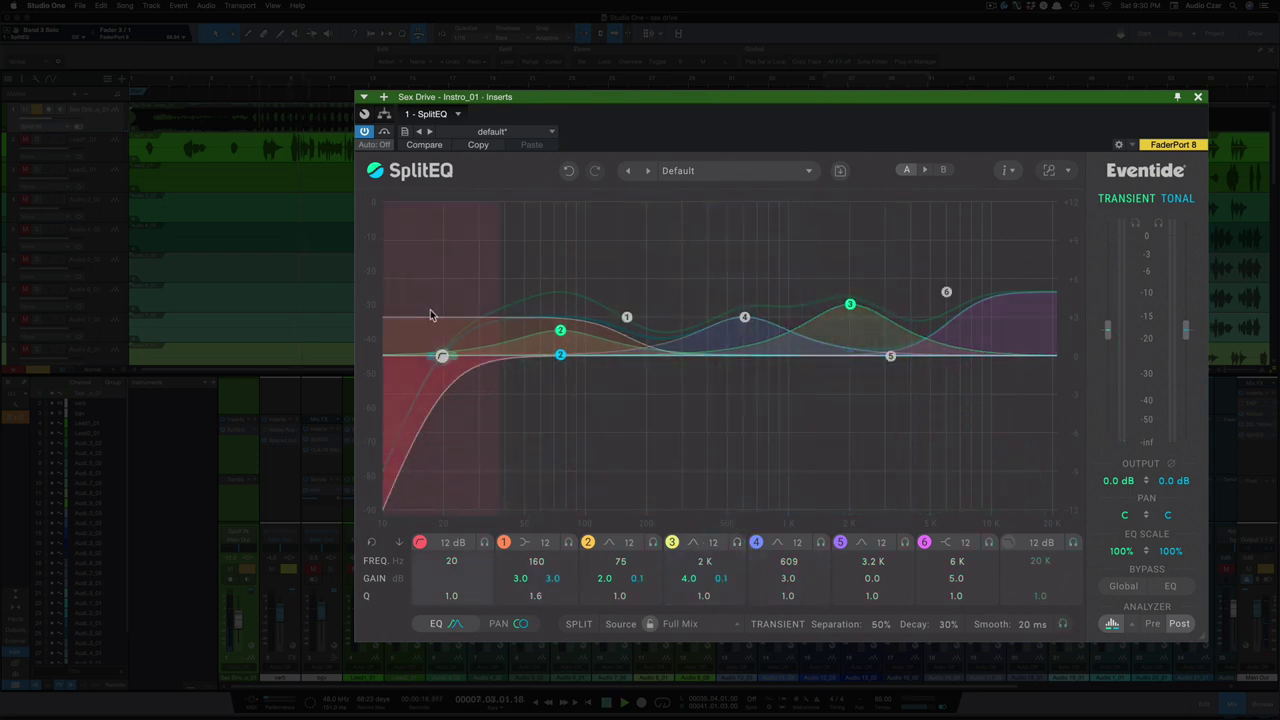
pyautogui.click(744, 317)
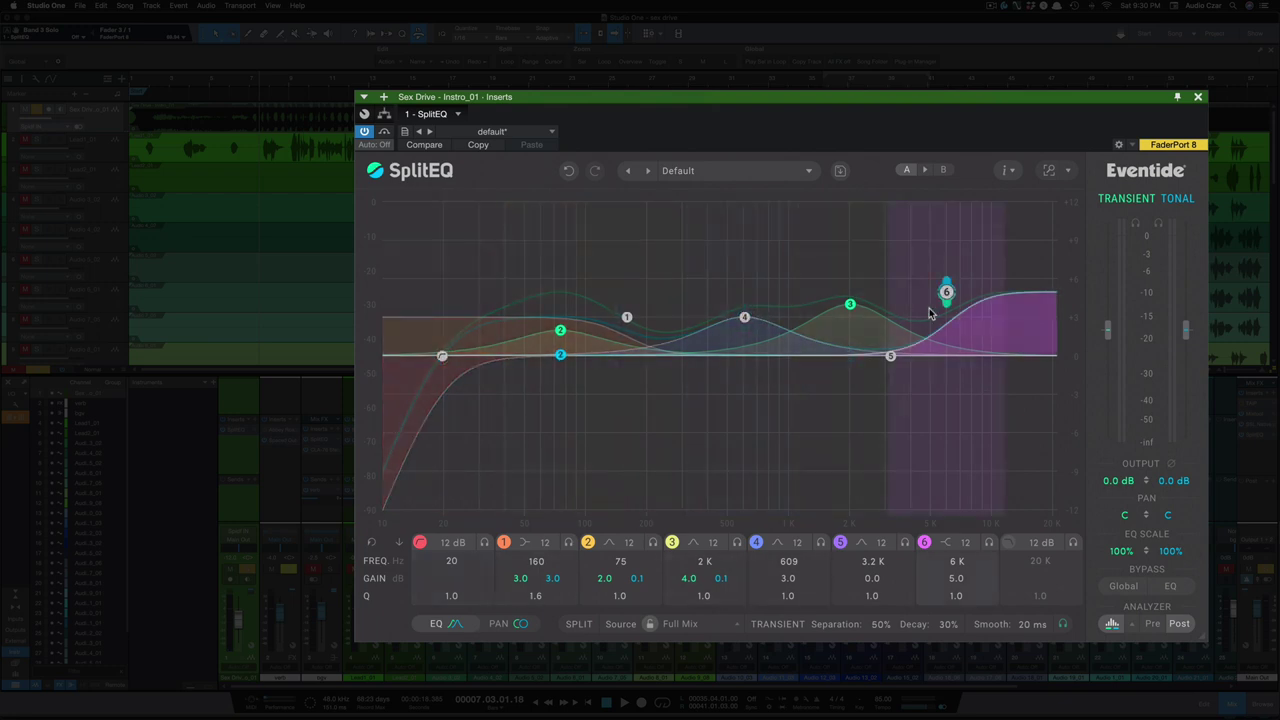
pyautogui.moveTo(850, 304); pyautogui.dragTo(852, 304)
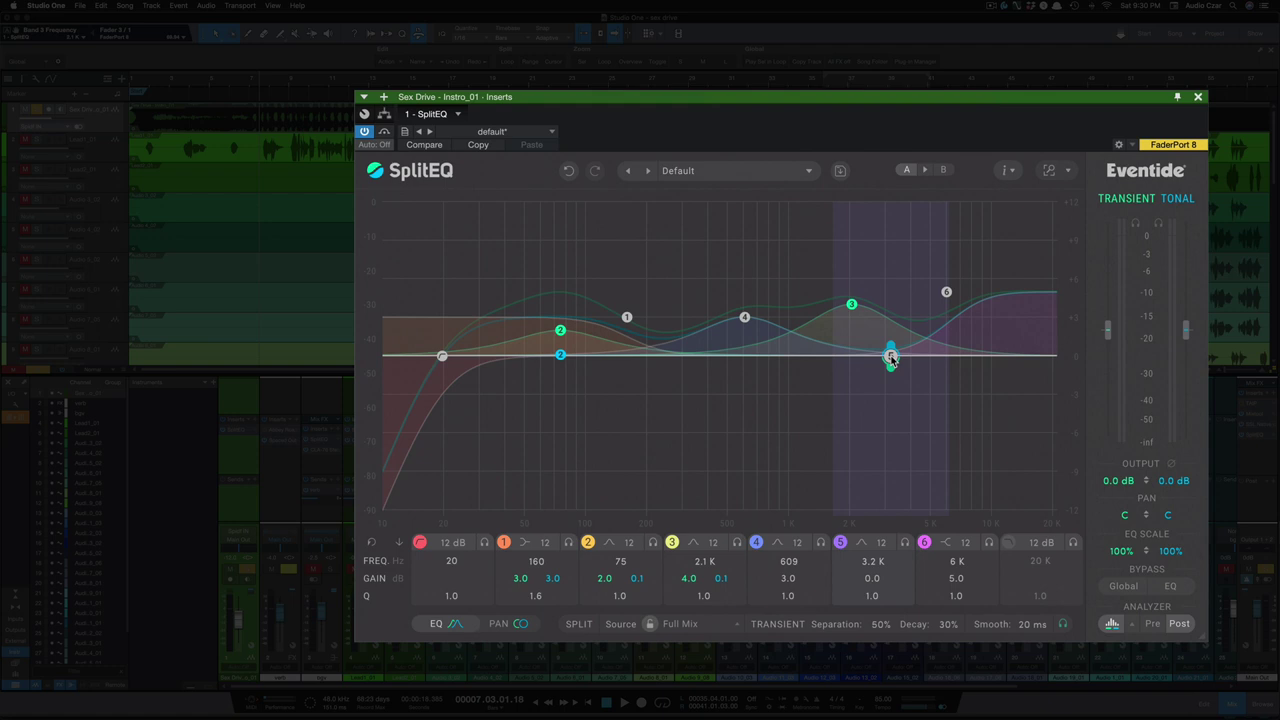
# - While playing back, shift band 5 up to about 3.9 kHz
pyautogui.press('space')
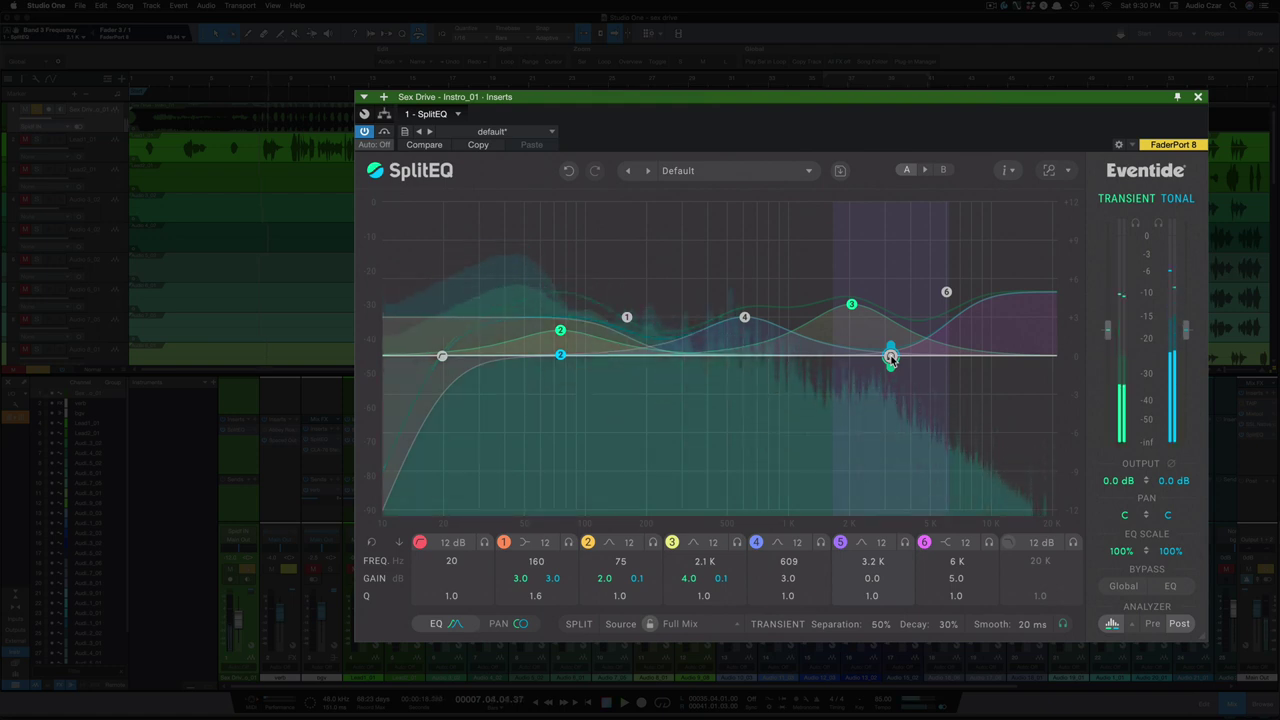
pyautogui.moveTo(891, 360)
pyautogui.mouseDown()
pyautogui.moveTo(494, 357)
pyautogui.moveTo(742, 370)
pyautogui.moveTo(908, 357)
pyautogui.mouseUp()
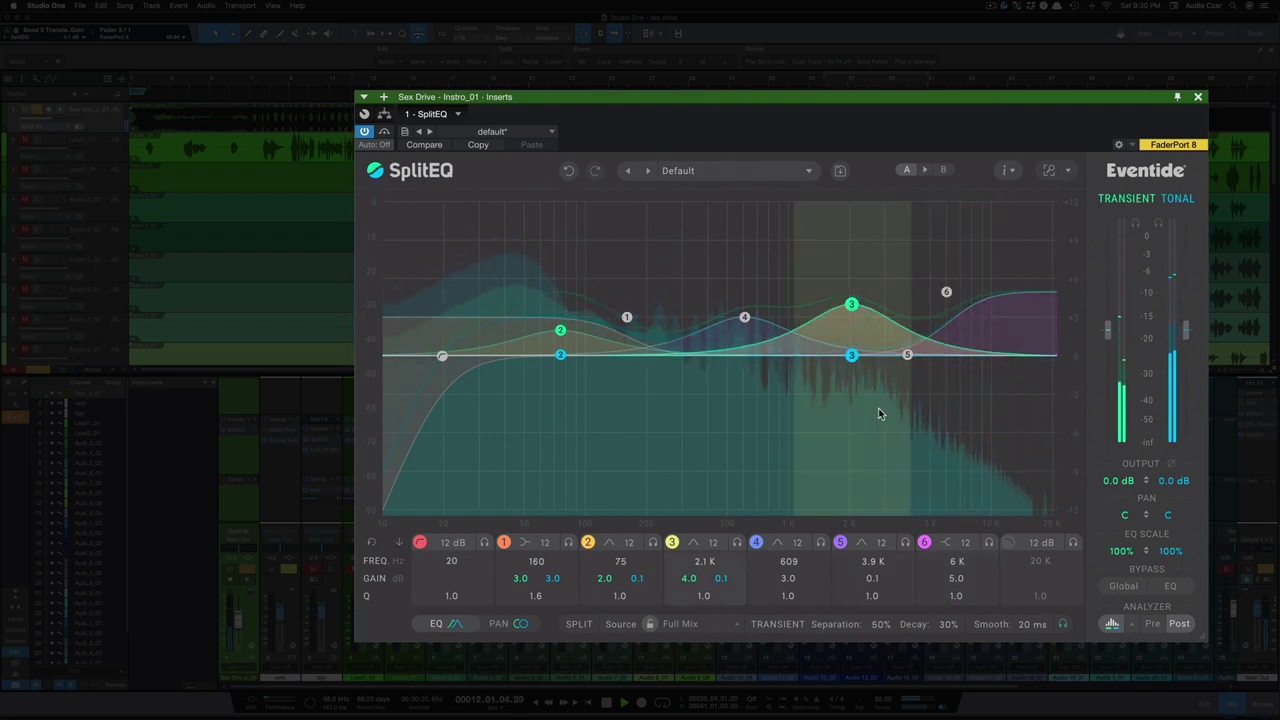
pyautogui.press('space')
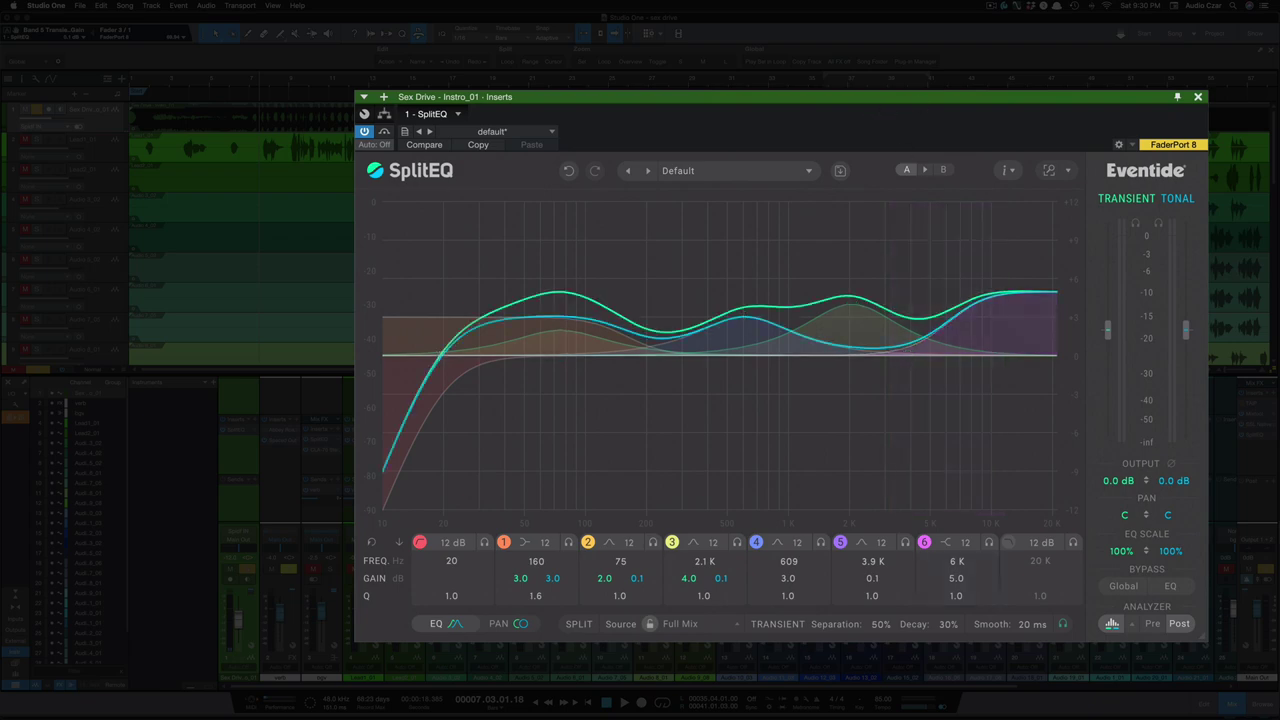
# - Close the instrument bus SplitEQ and open the SplitEQ insert on the Lead1_01 vocal channel
pyautogui.click(1199, 96)
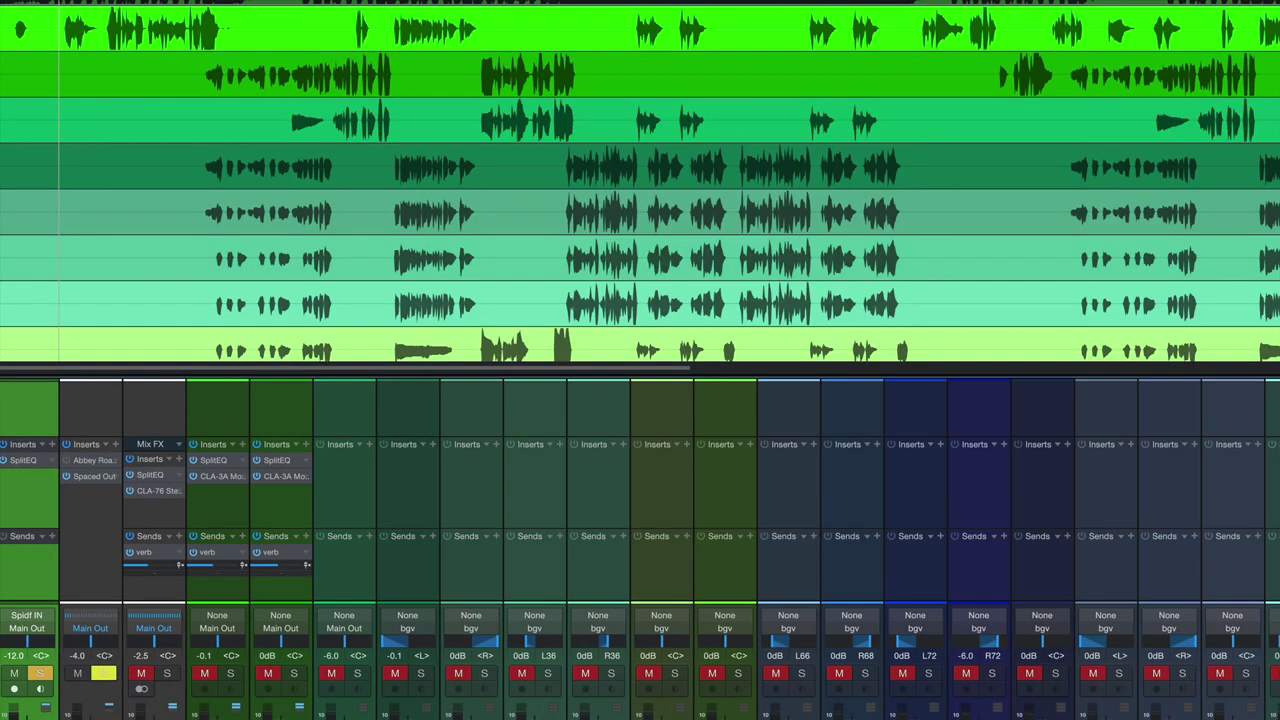
pyautogui.click(67, 122)
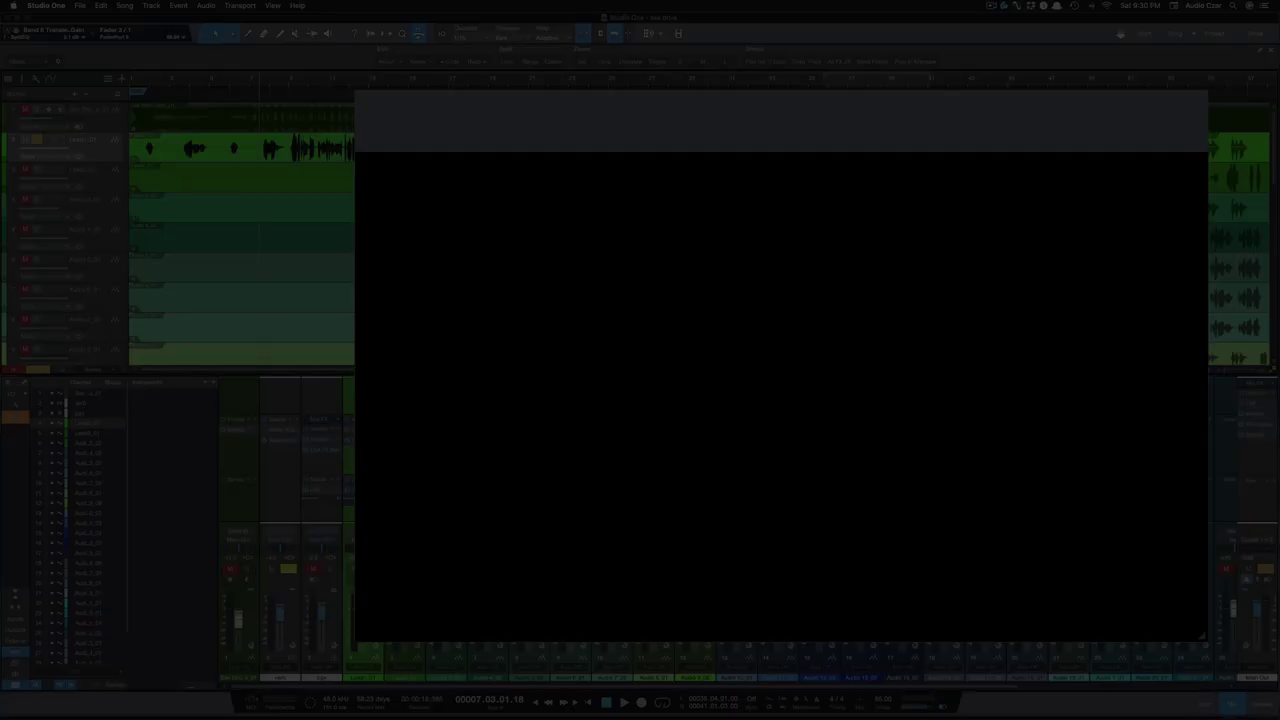
pyautogui.click(228, 461)
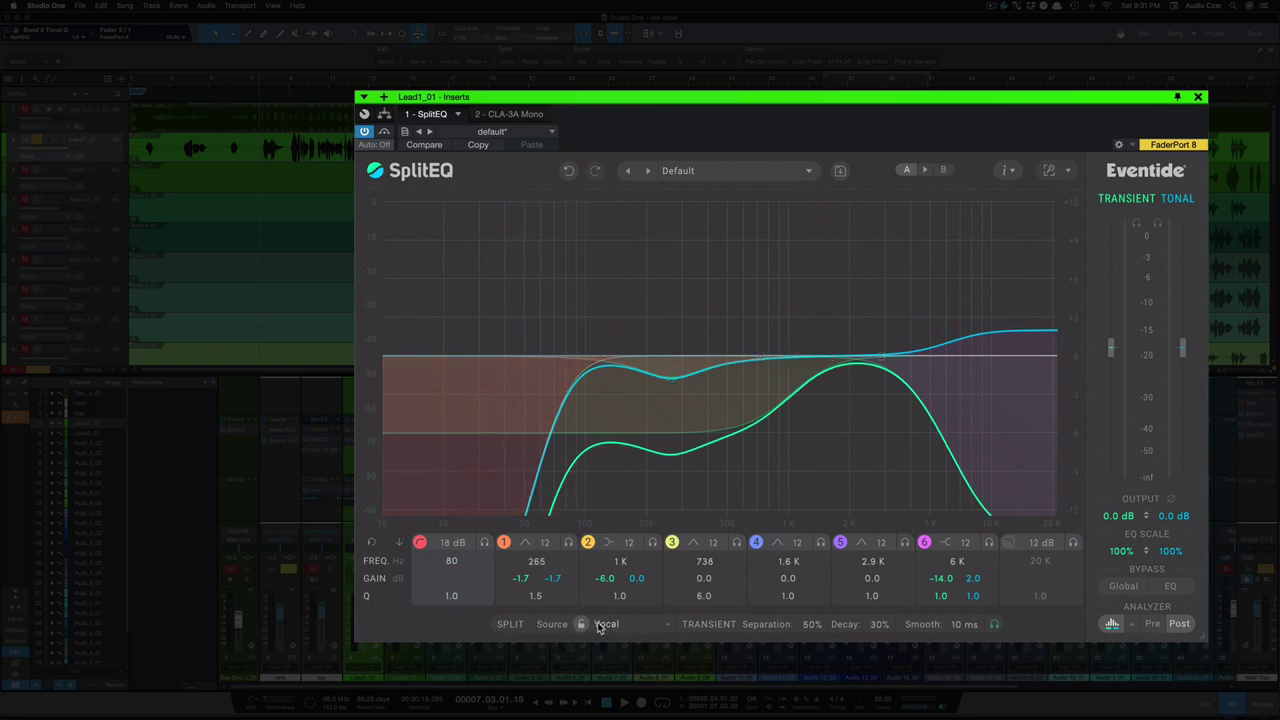
# - Keep Vocal as the split source and bypass the lead vocal's SplitEQ for comparison
pyautogui.click(645, 627)
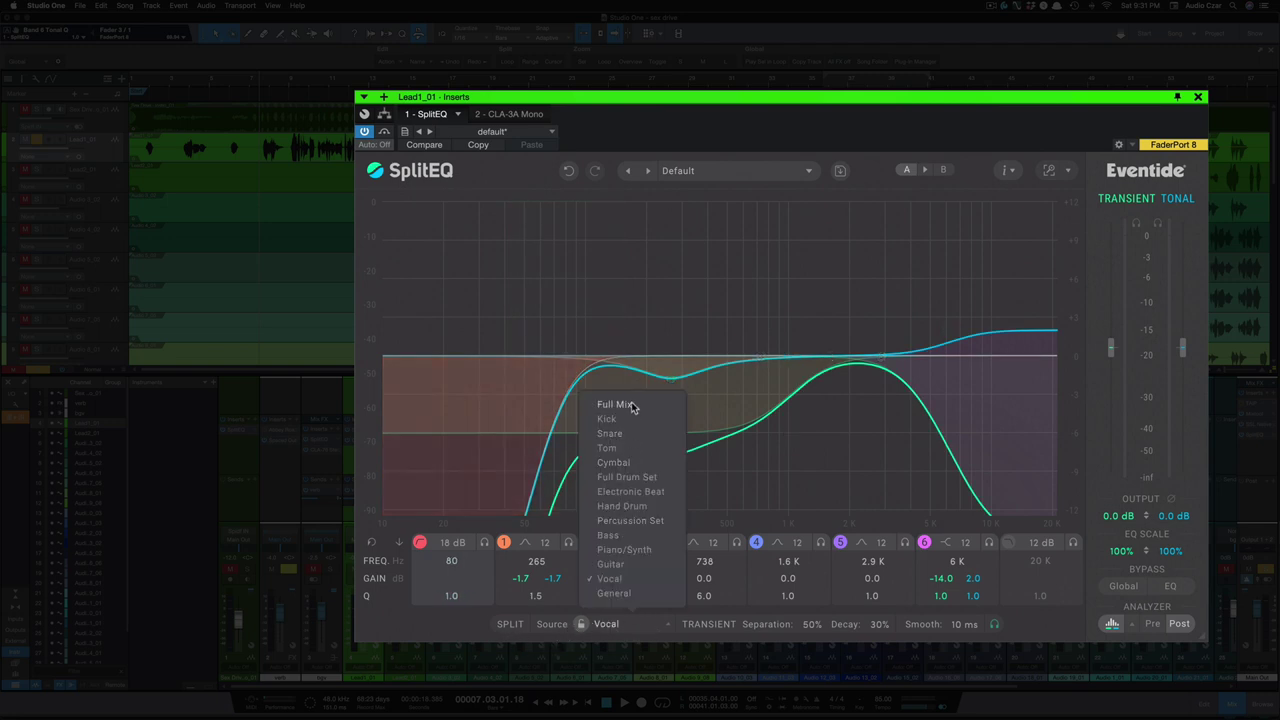
pyautogui.click(612, 580)
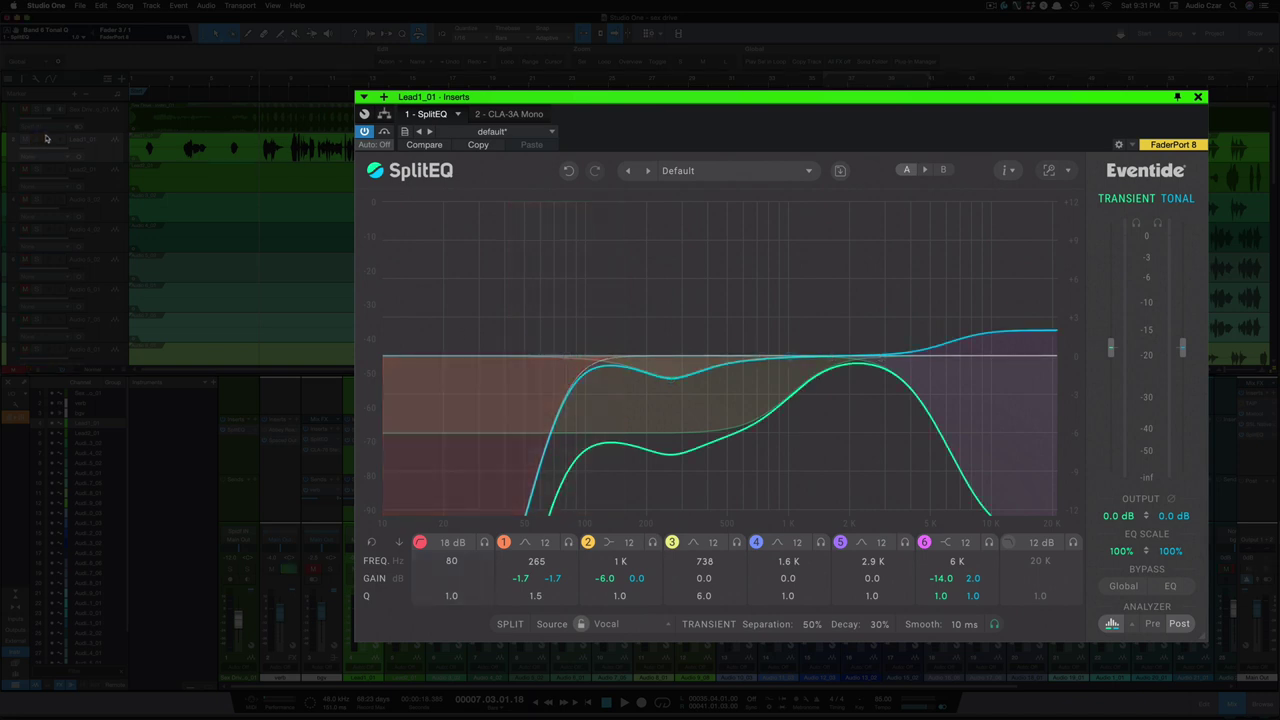
pyautogui.click(384, 132)
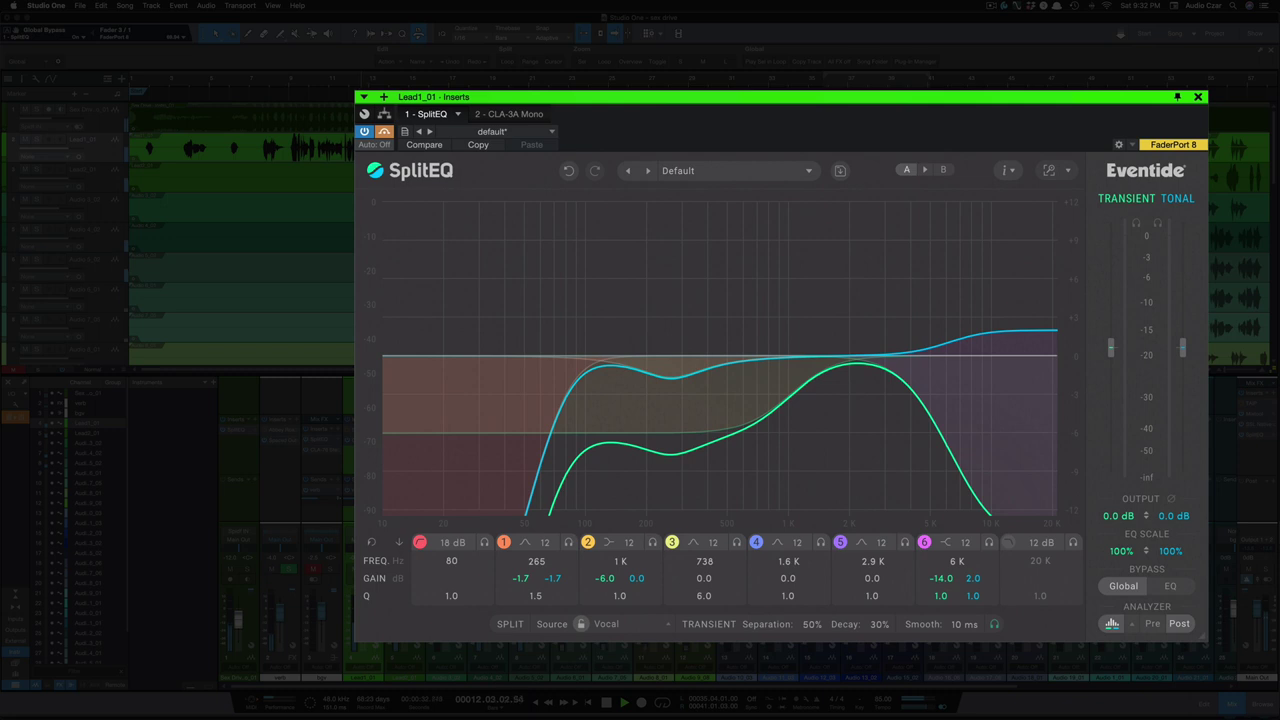
pyautogui.click(384, 133)
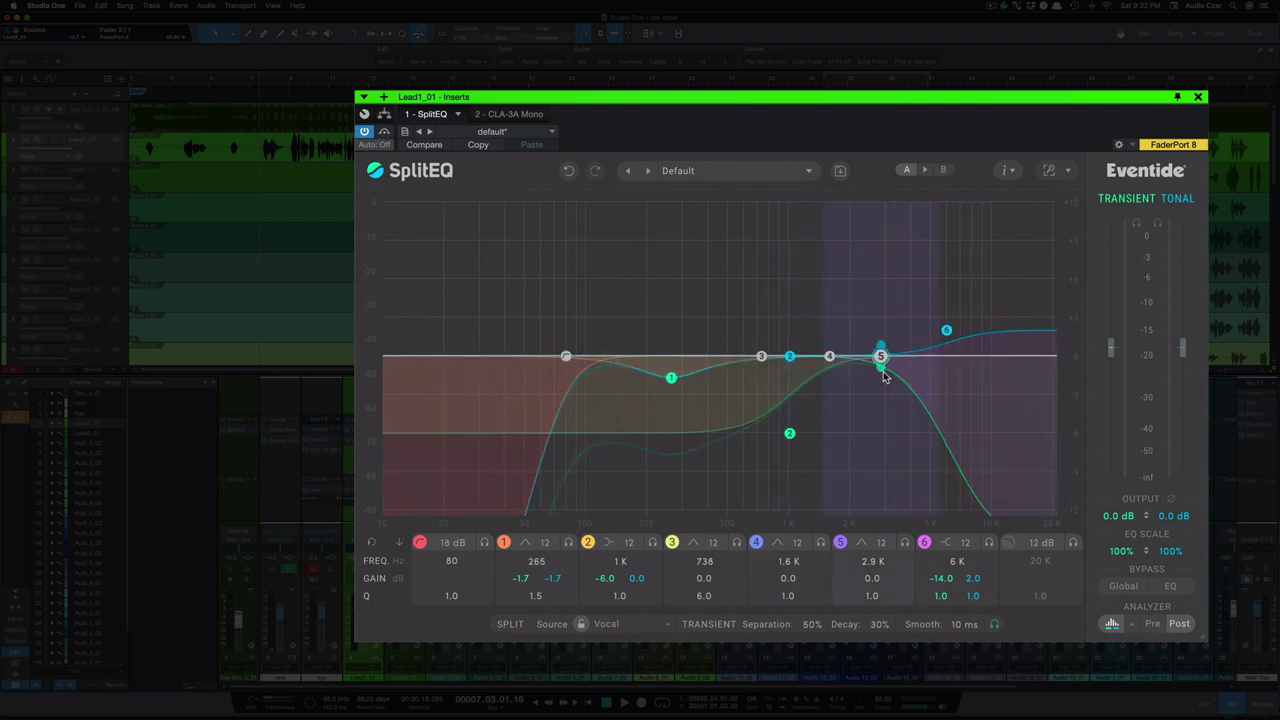
pyautogui.moveTo(922, 422)
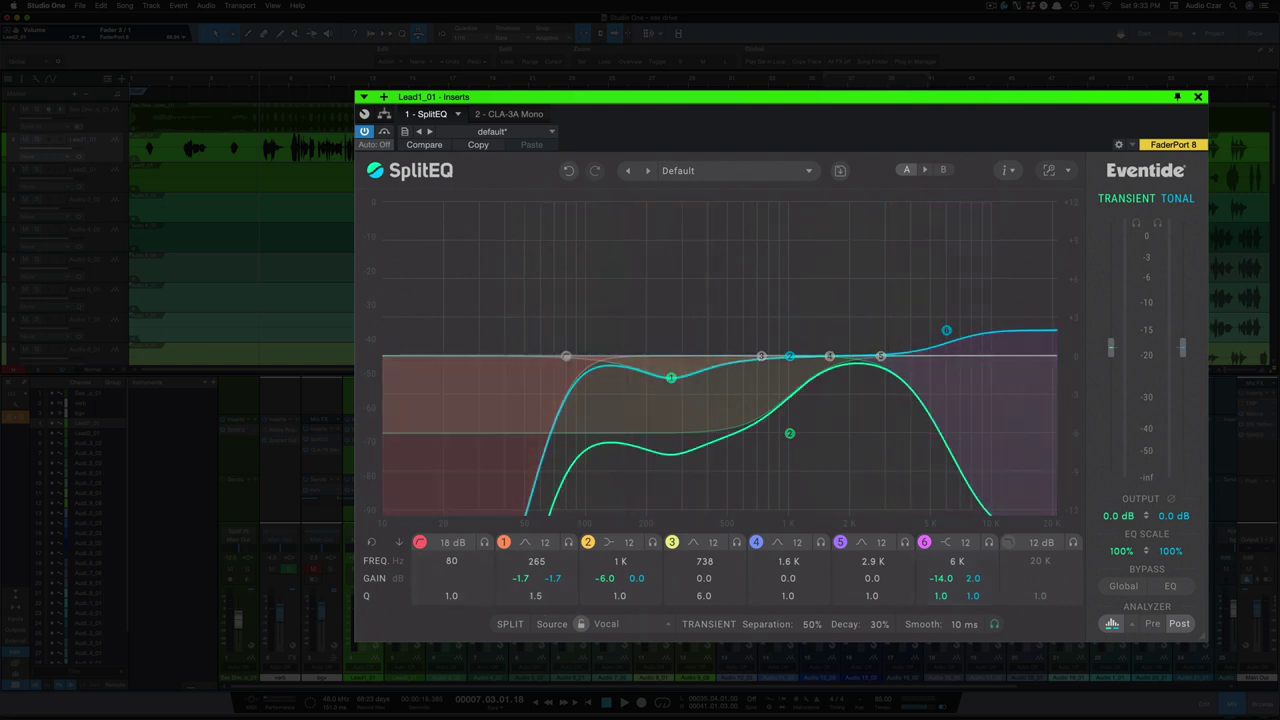
# - Bypass the lead vocal's SplitEQ once more, then turn bypass off to restore processing
pyautogui.click(382, 132)
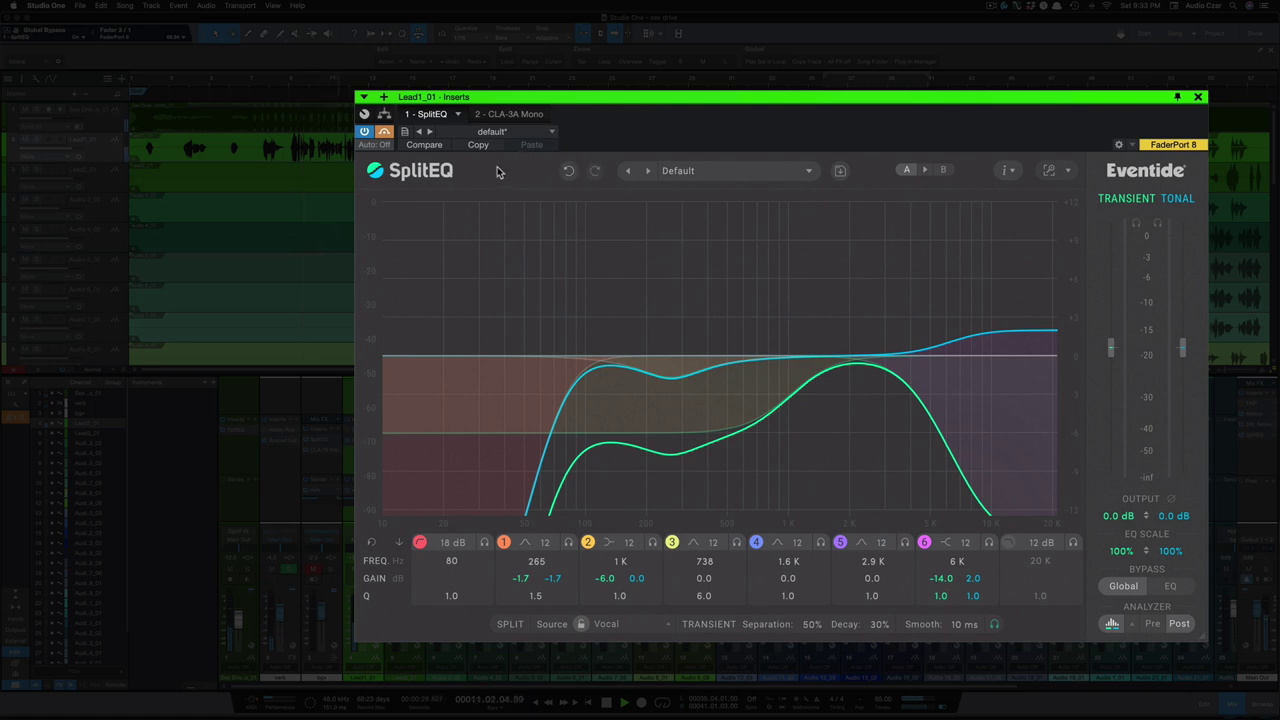
pyautogui.click(384, 132)
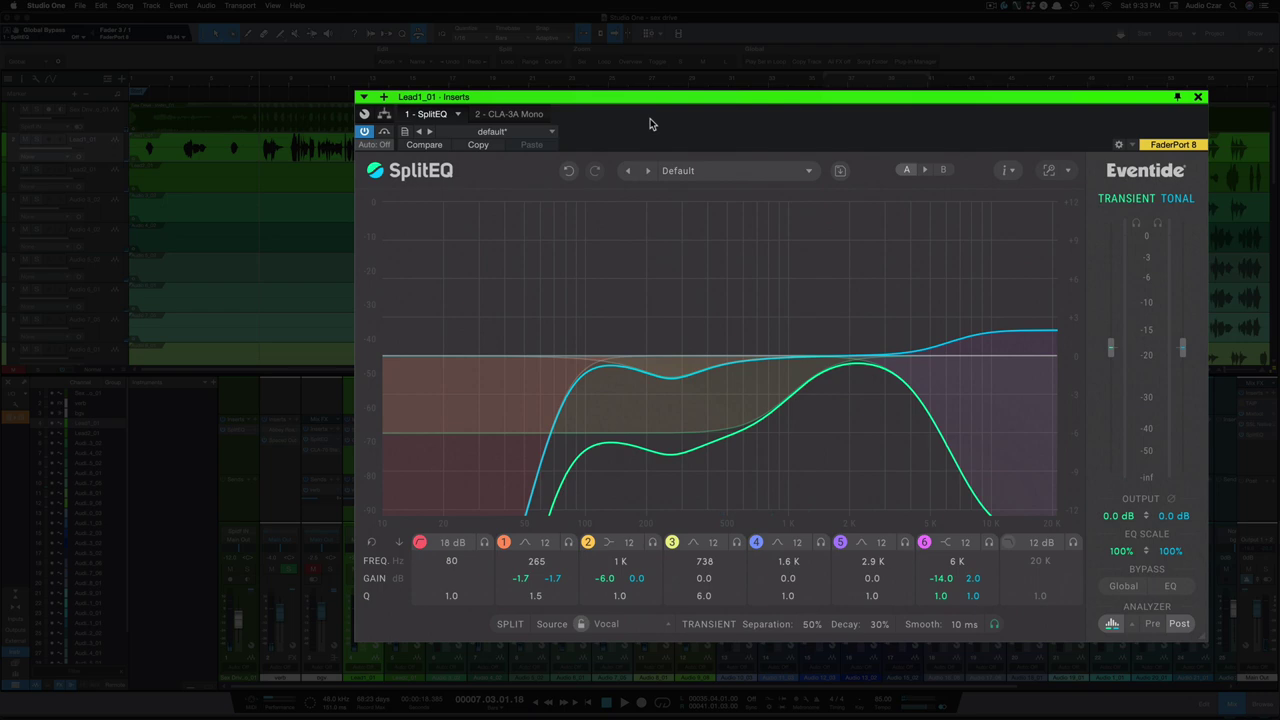
# - Close the Lead1_01 SplitEQ window
pyautogui.click(1199, 100)
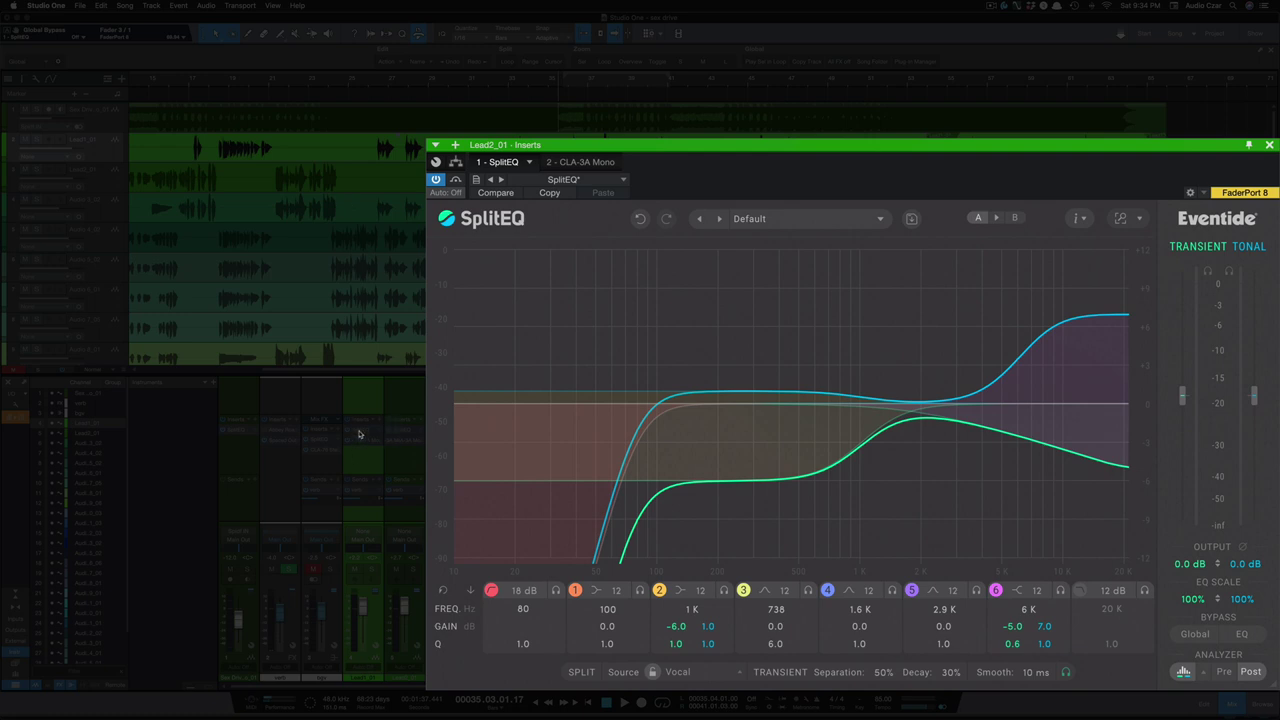
# - Switch to Lead1_01's SplitEQ, bypass it to hear the dry vocal, then re-enable it
pyautogui.press('Up')
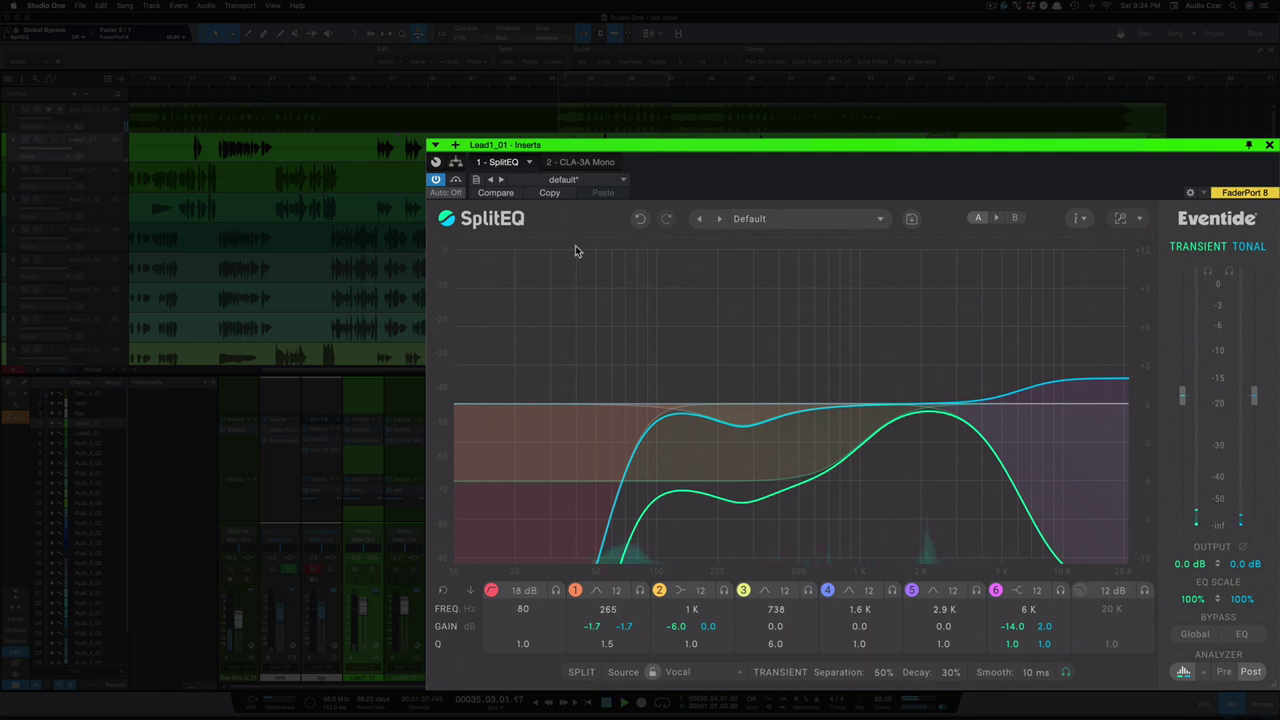
pyautogui.click(455, 180)
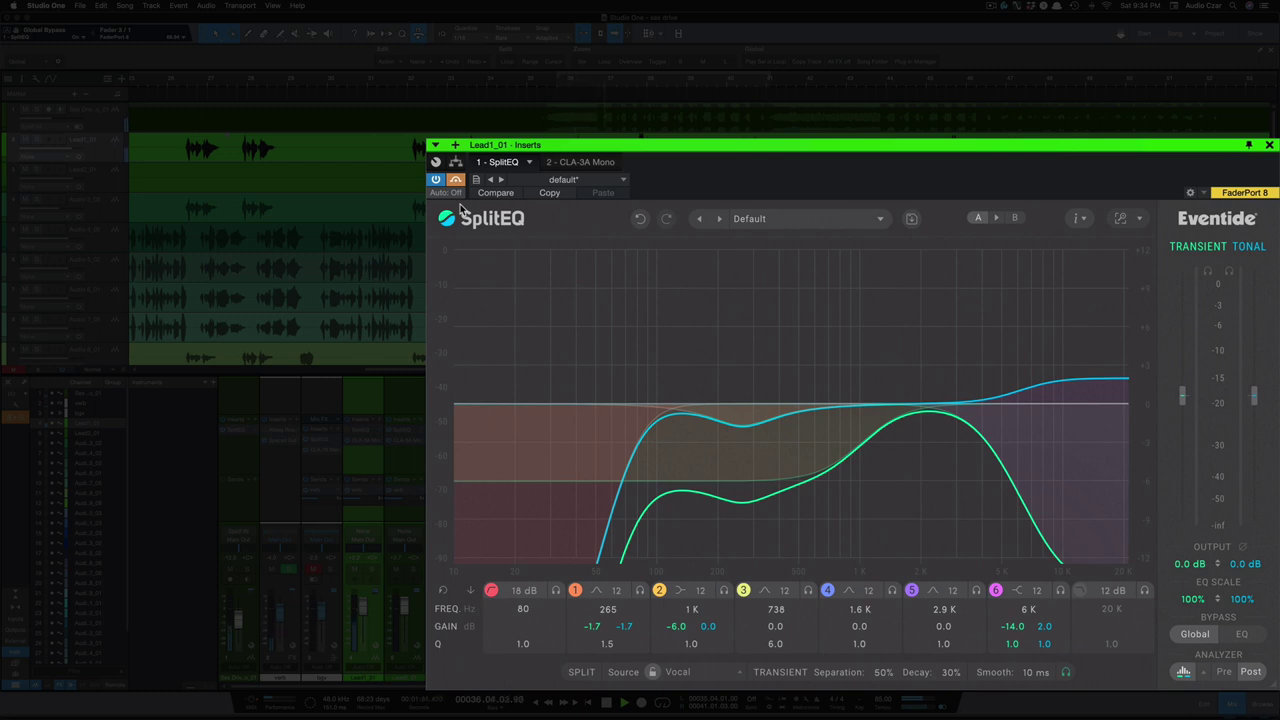
pyautogui.click(460, 182)
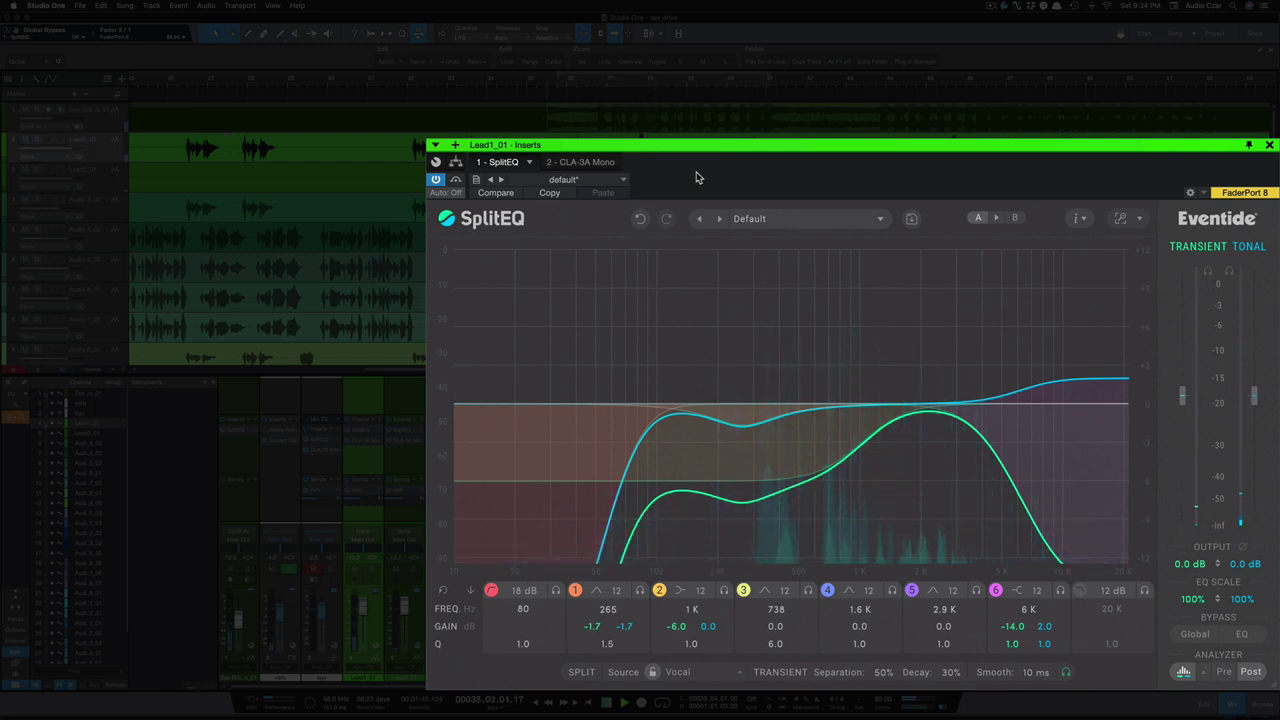
pyautogui.moveTo(790, 430)
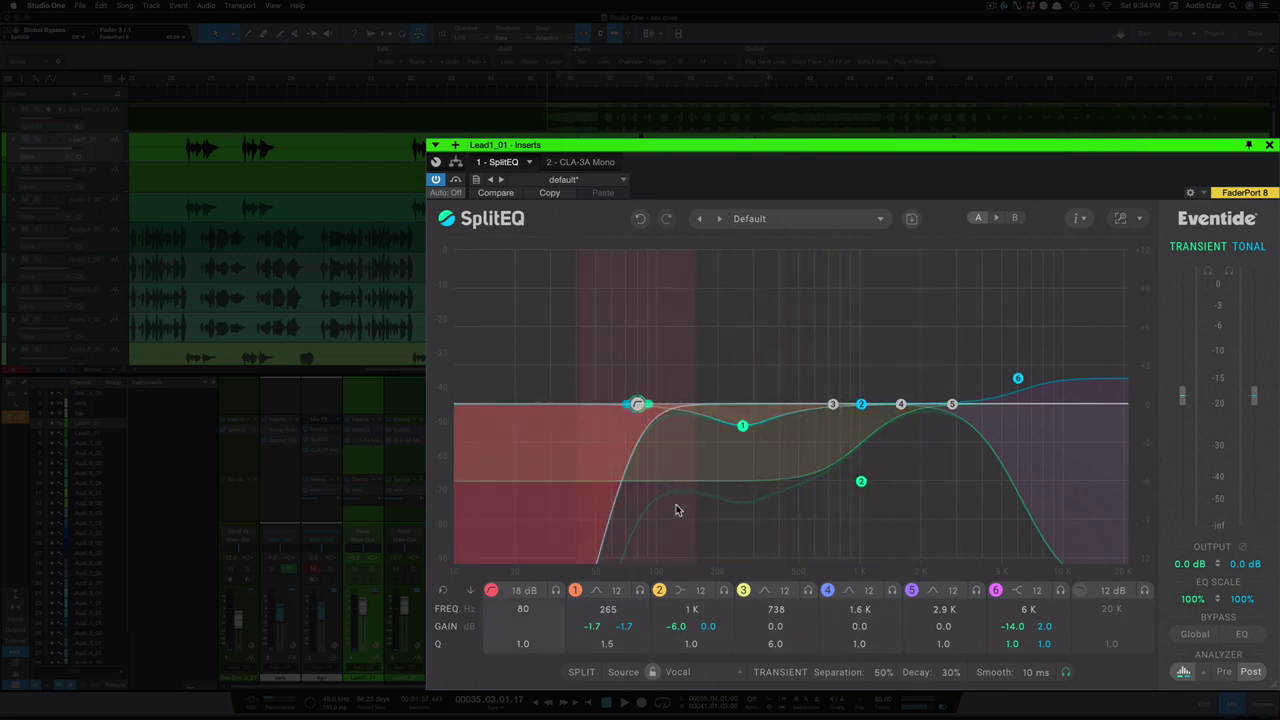
pyautogui.moveTo(676, 628)
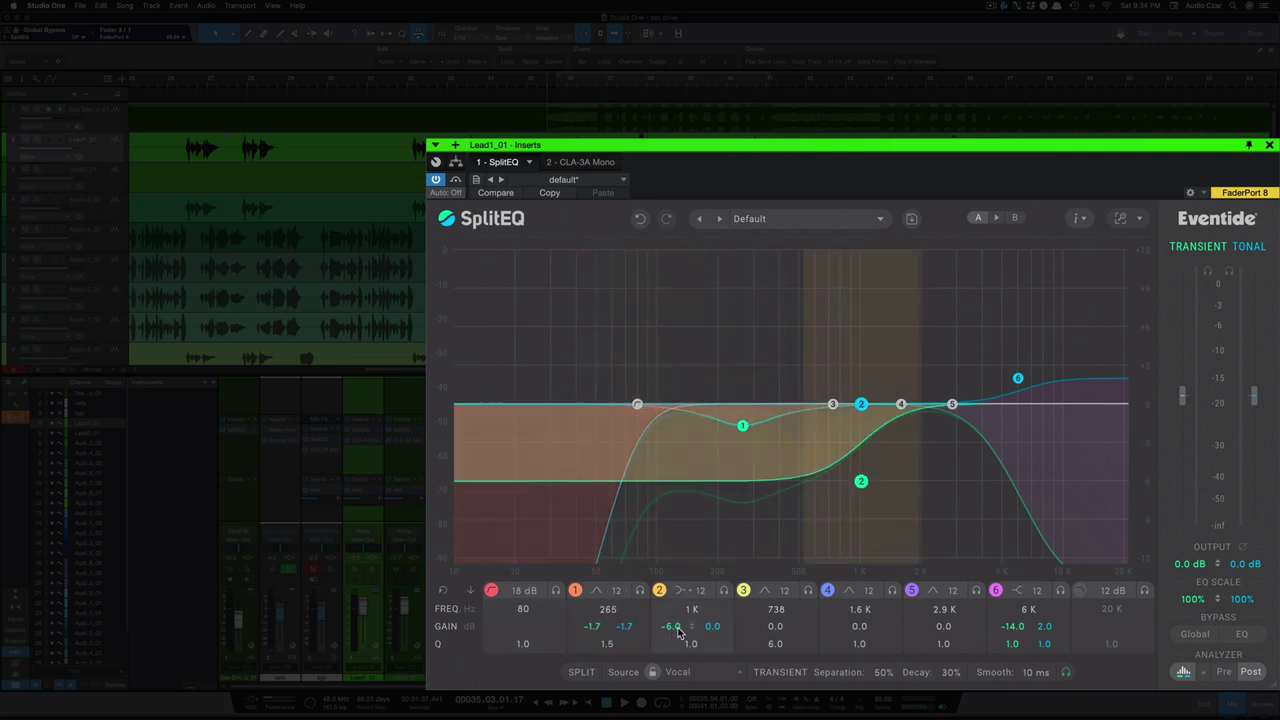
# - With band 2 off during playback, move band 1 from 265 Hz to about 311 Hz, then re-enable band 2
pyautogui.click(660, 591)
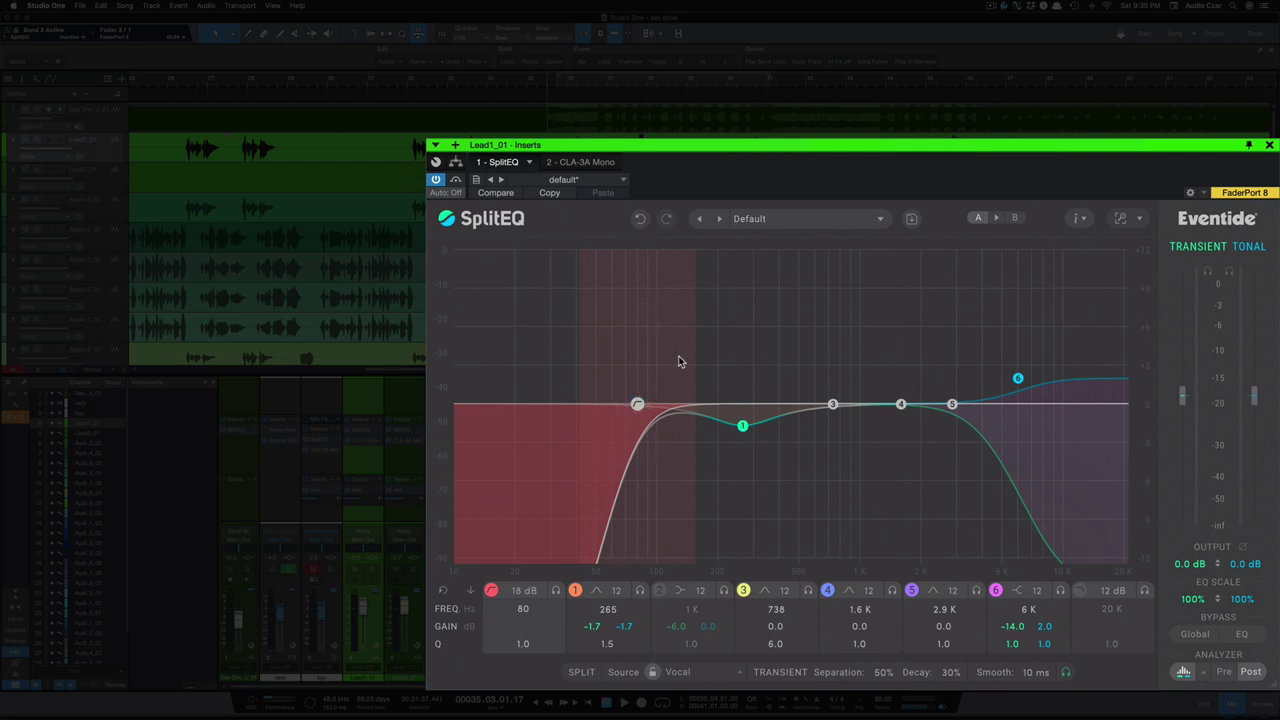
pyautogui.press('space')
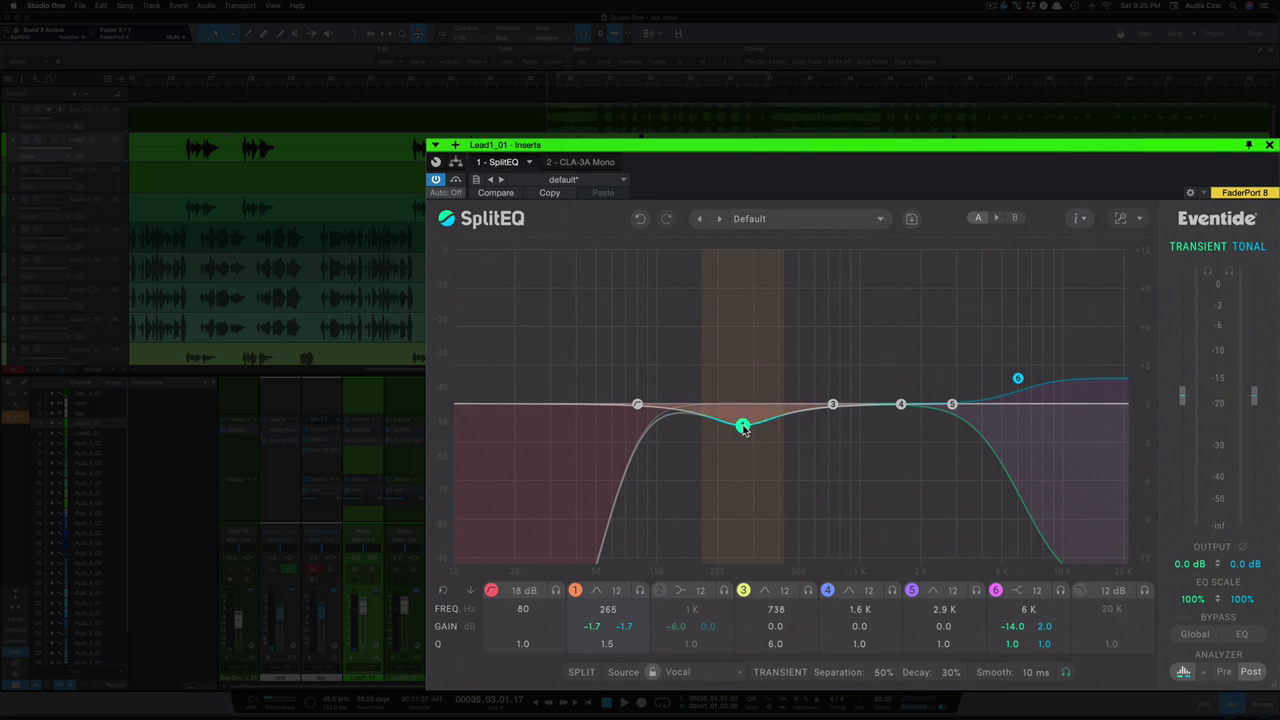
pyautogui.moveTo(742, 426); pyautogui.dragTo(757, 429)
pyautogui.click(659, 590)
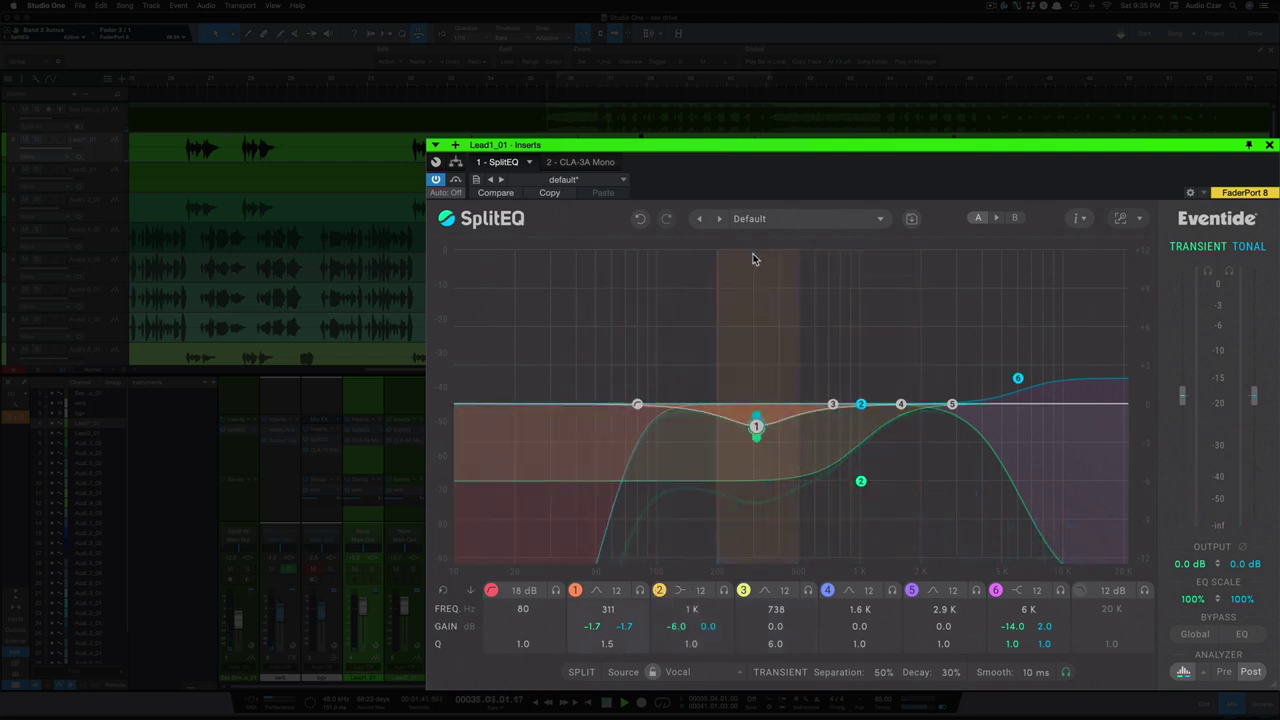
pyautogui.press('space')
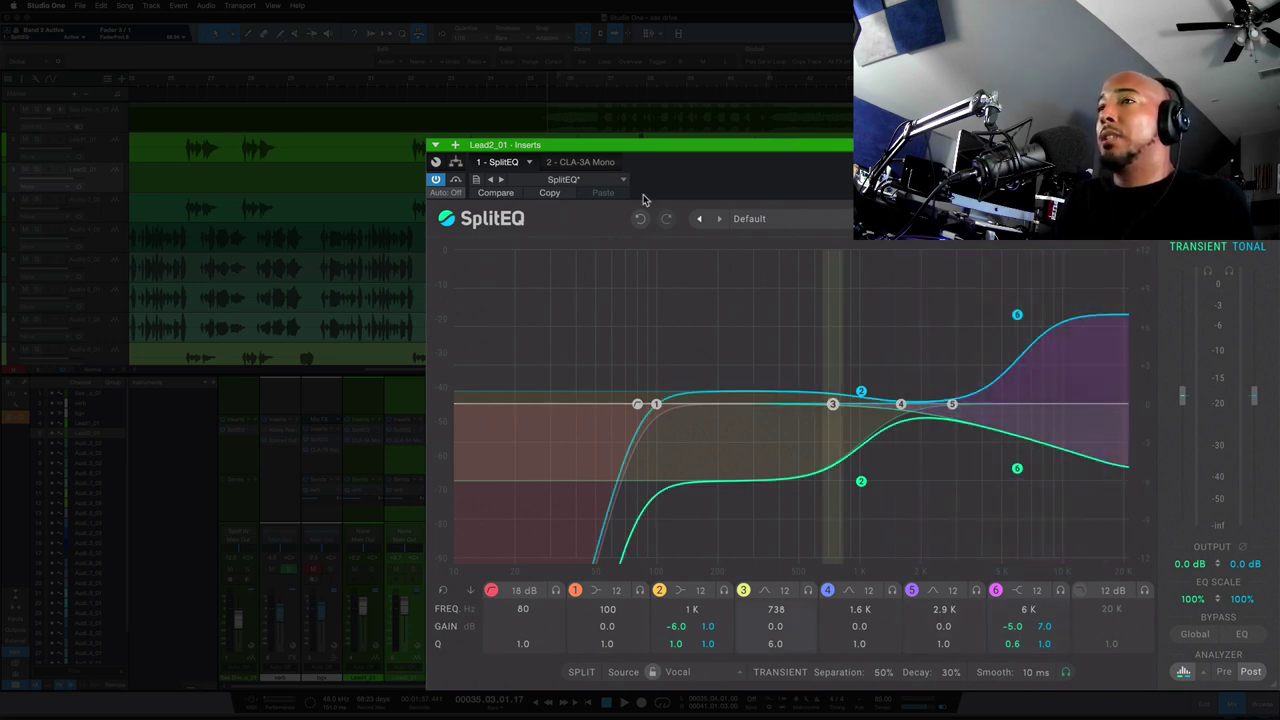
# - Compare the Lead2 vocal with its SplitEQ bypassed and re-enabled, then stop playback
pyautogui.click(457, 180)
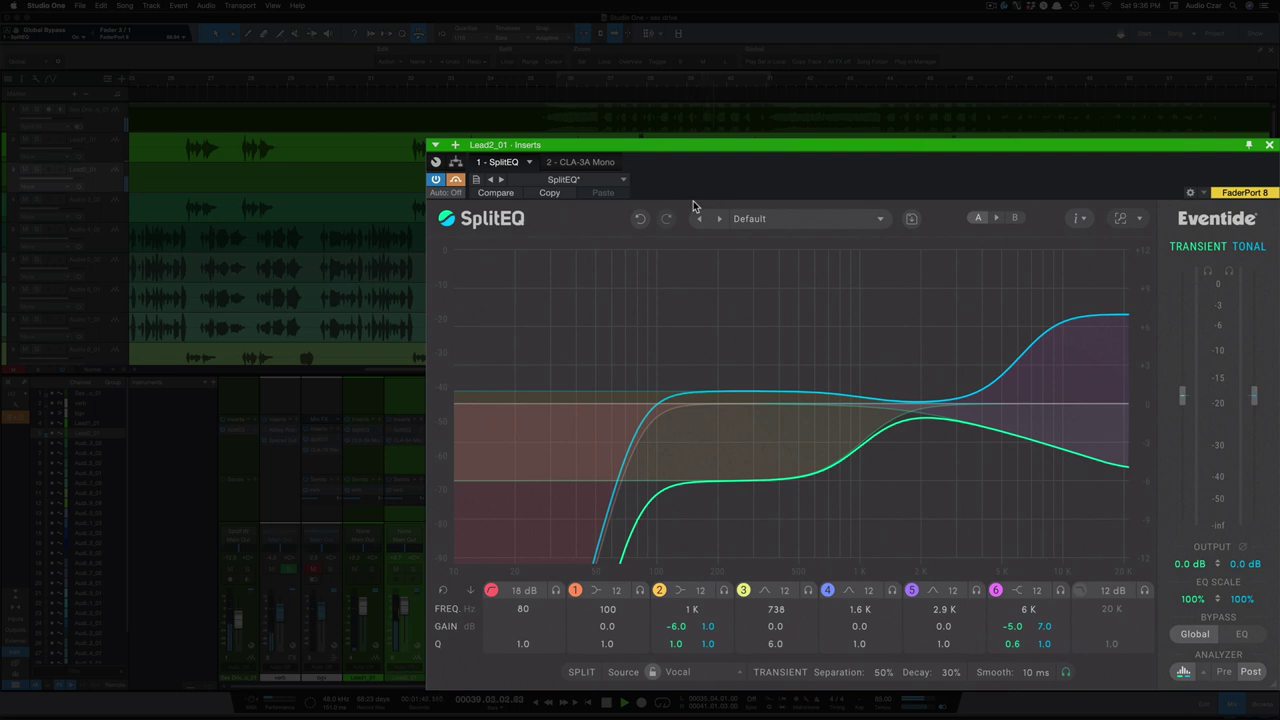
pyautogui.click(457, 180)
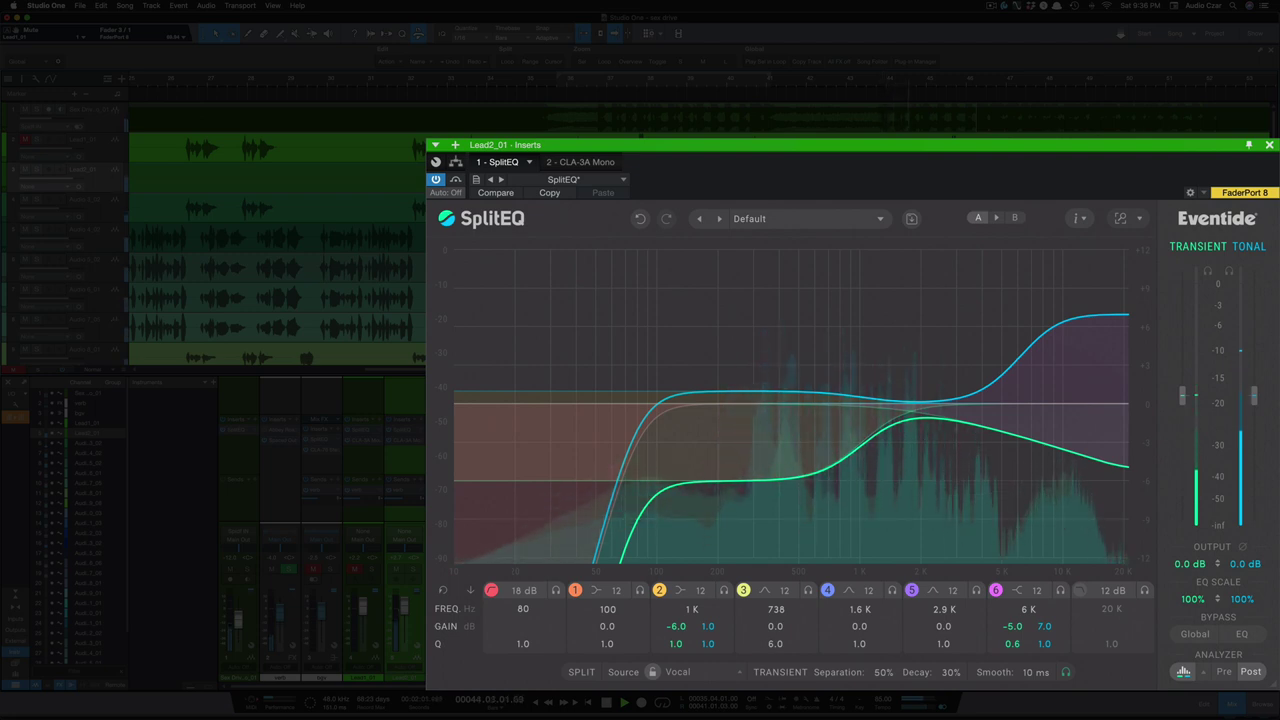
pyautogui.press('space')
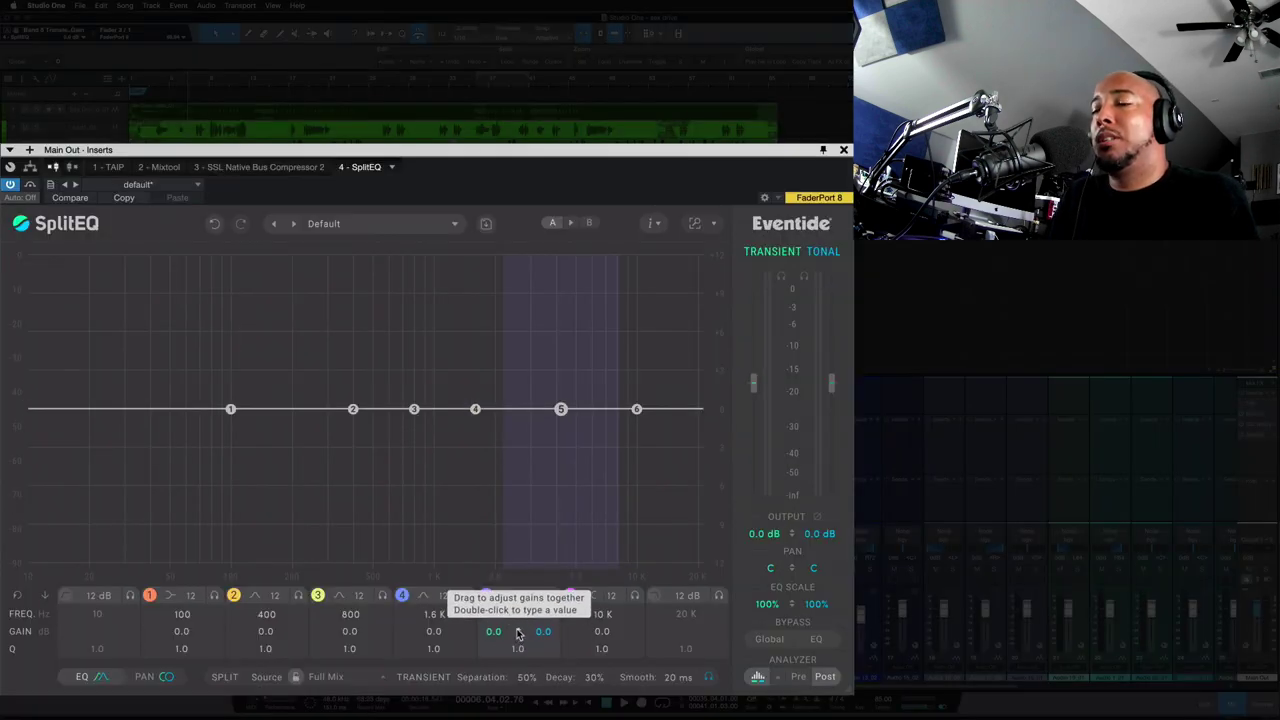
# - Try opposing transient/tonal gains on band 5 (2.5 dB) and band 1, then reload the Default preset
pyautogui.moveTo(509, 634)
pyautogui.mouseDown()
pyautogui.moveTo(515, 597)
pyautogui.moveTo(522, 652)
pyautogui.moveTo(524, 640)
pyautogui.mouseUp()
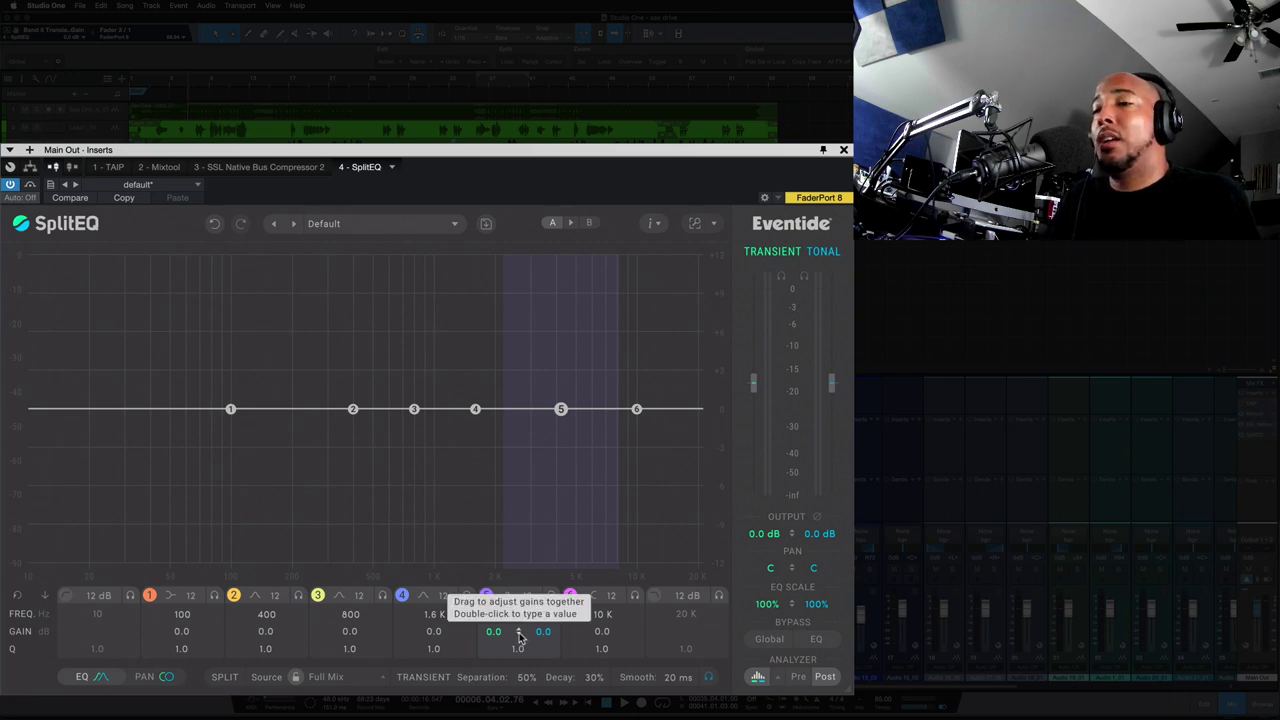
pyautogui.moveTo(519, 634)
pyautogui.mouseDown()
pyautogui.moveTo(515, 557)
pyautogui.moveTo(527, 596)
pyautogui.mouseUp()
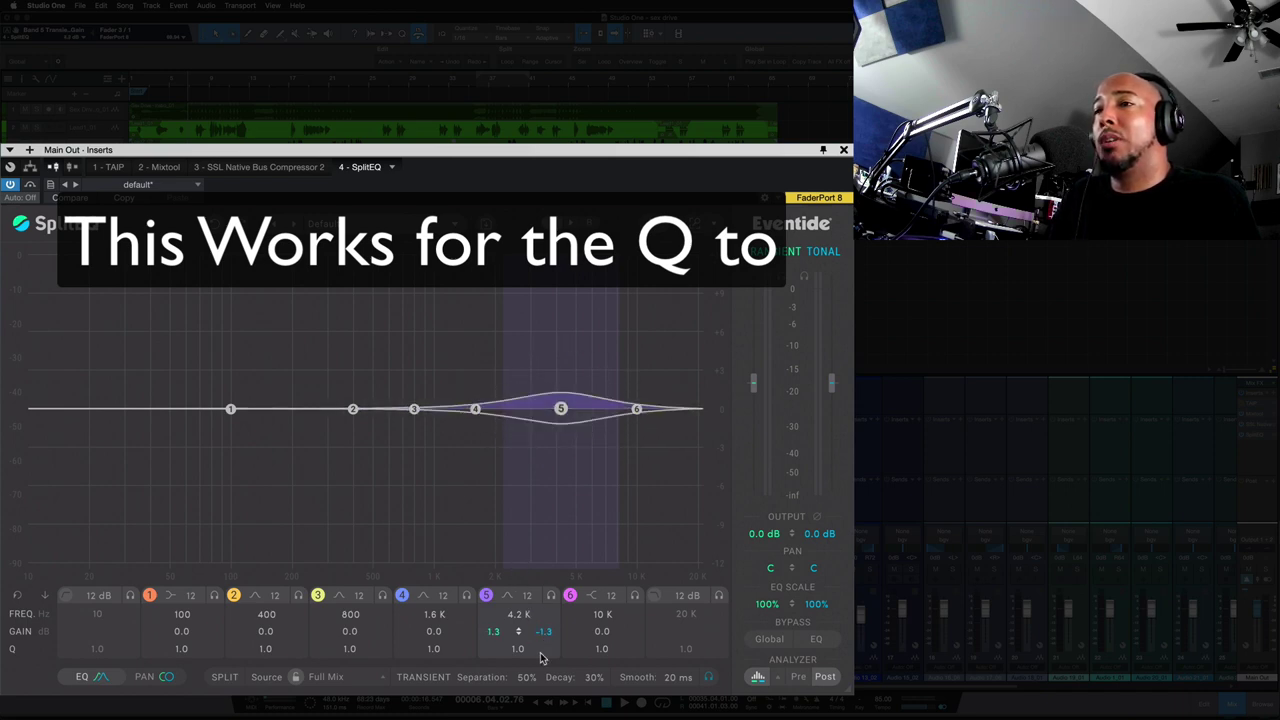
pyautogui.moveTo(541, 660); pyautogui.dragTo(541, 700)
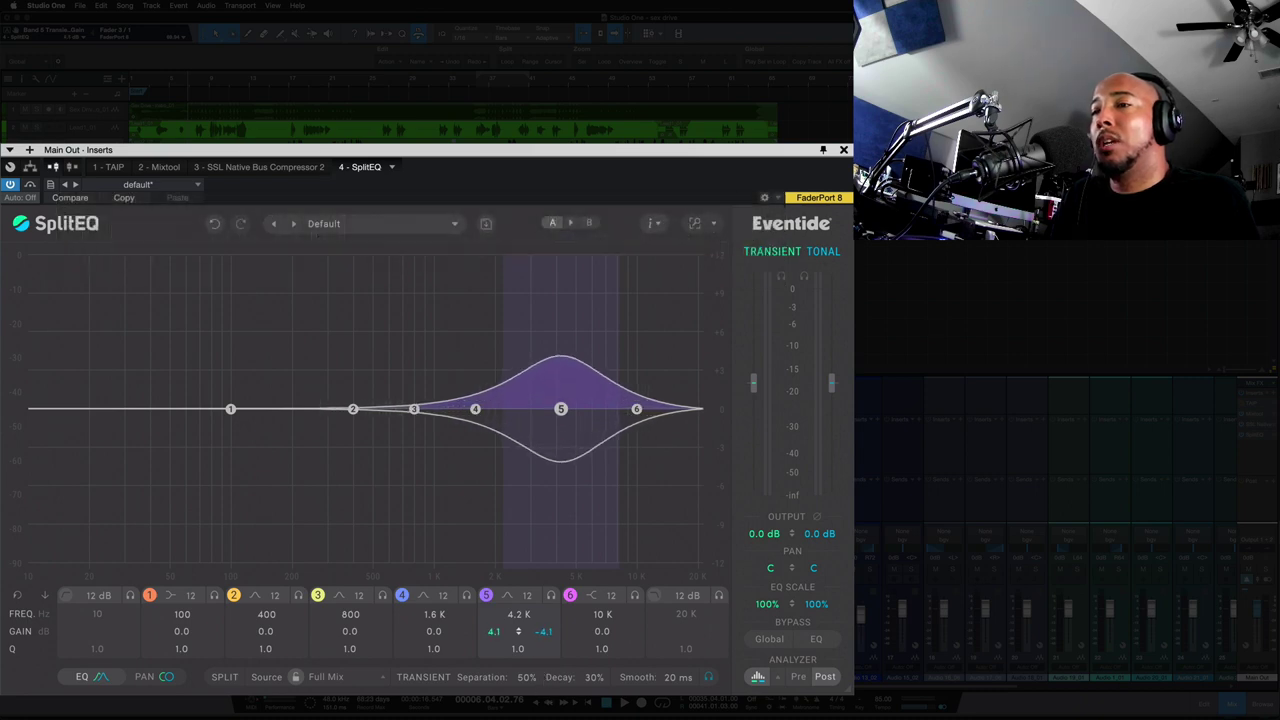
pyautogui.moveTo(541, 700); pyautogui.dragTo(541, 680)
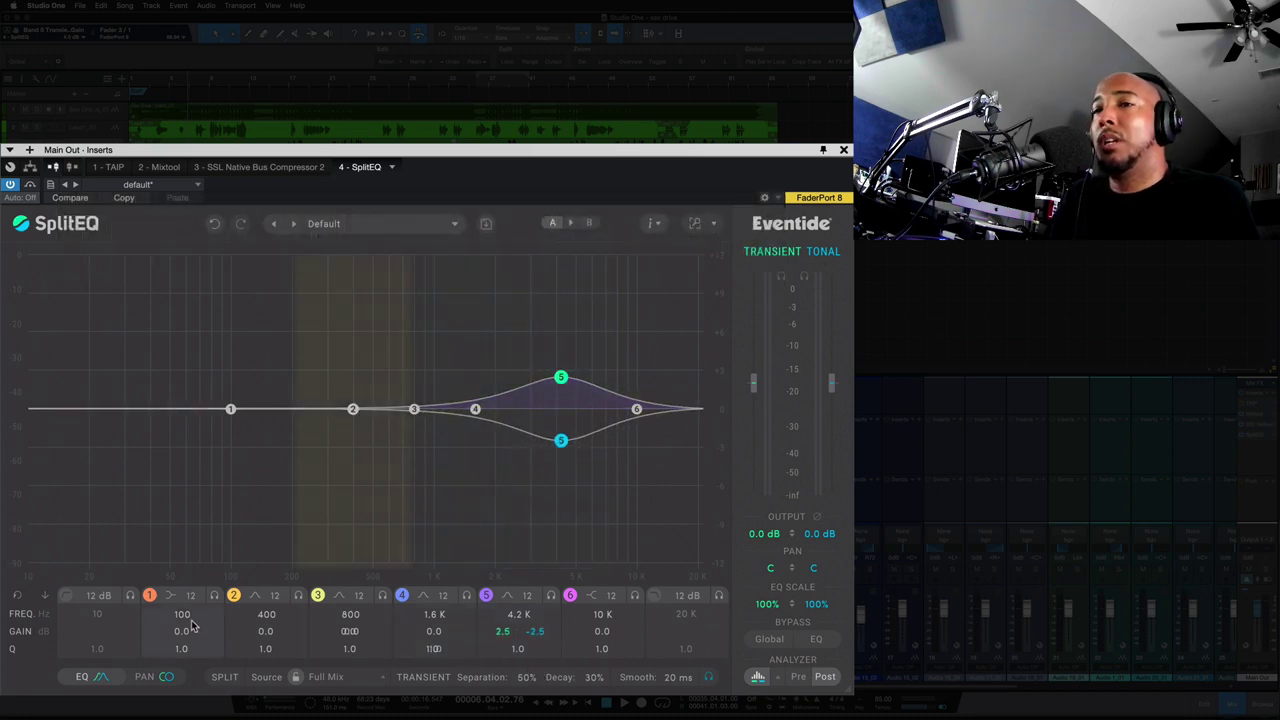
pyautogui.moveTo(180, 636); pyautogui.dragTo(179, 563)
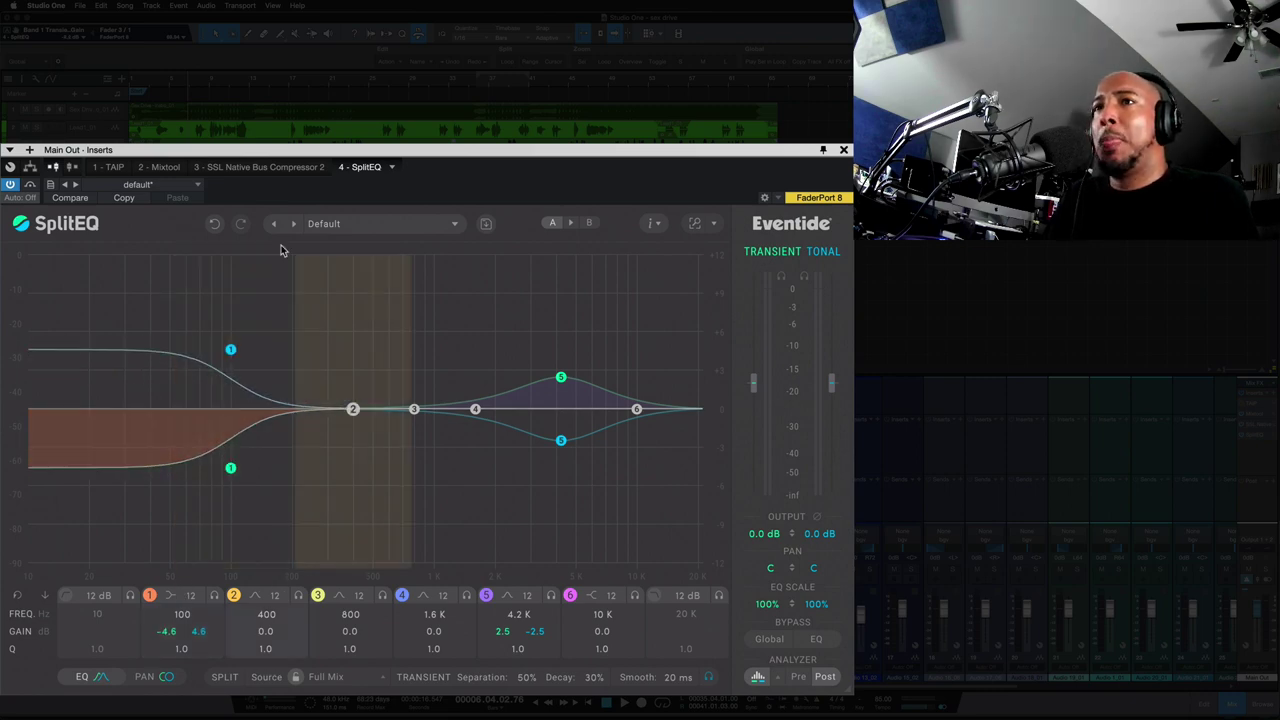
pyautogui.click(370, 224)
pyautogui.click(363, 329)
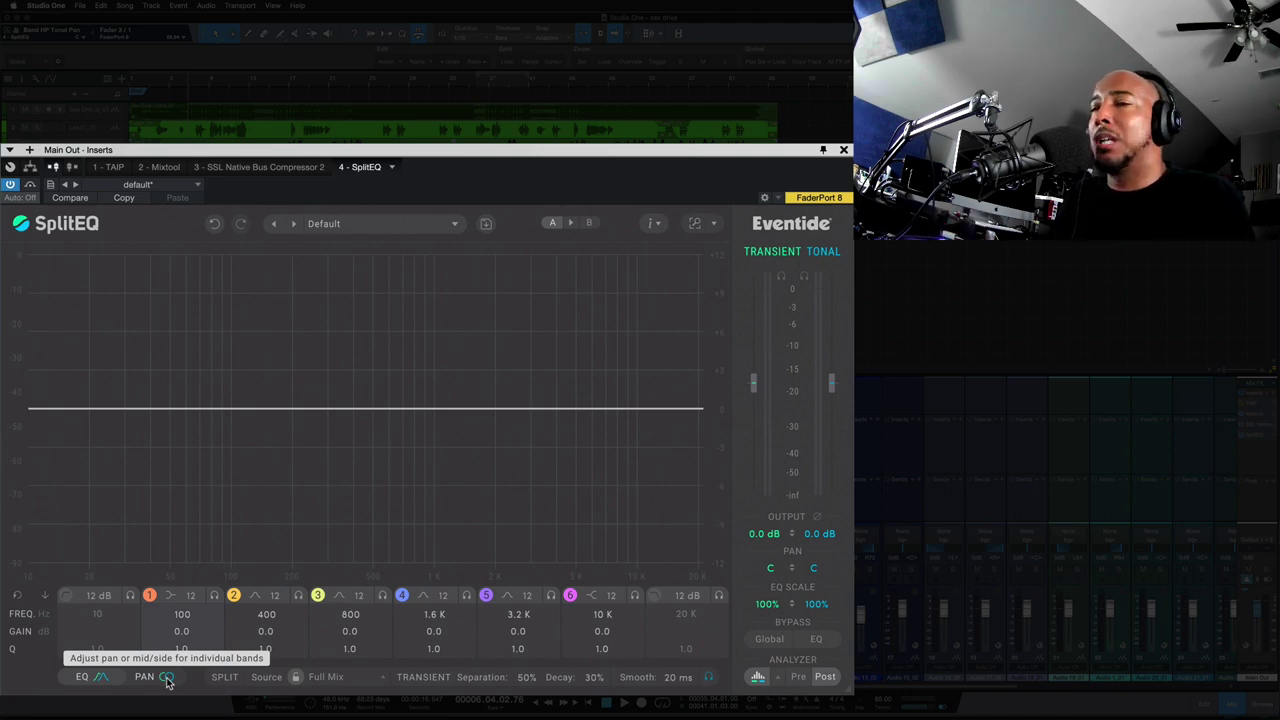
# - Show per-band pans, offset band 1's tonal and transient pans, recentre them, then pan band 2 left
pyautogui.click(169, 680)
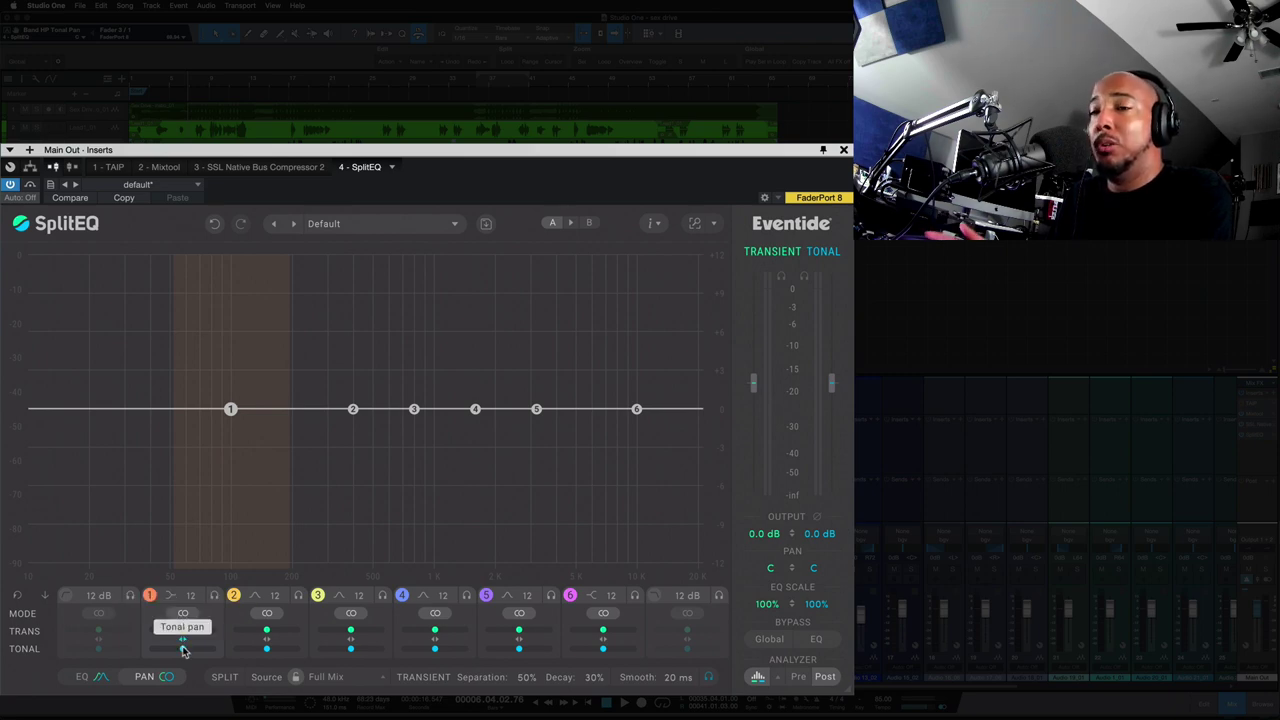
pyautogui.moveTo(183, 651); pyautogui.dragTo(163, 652)
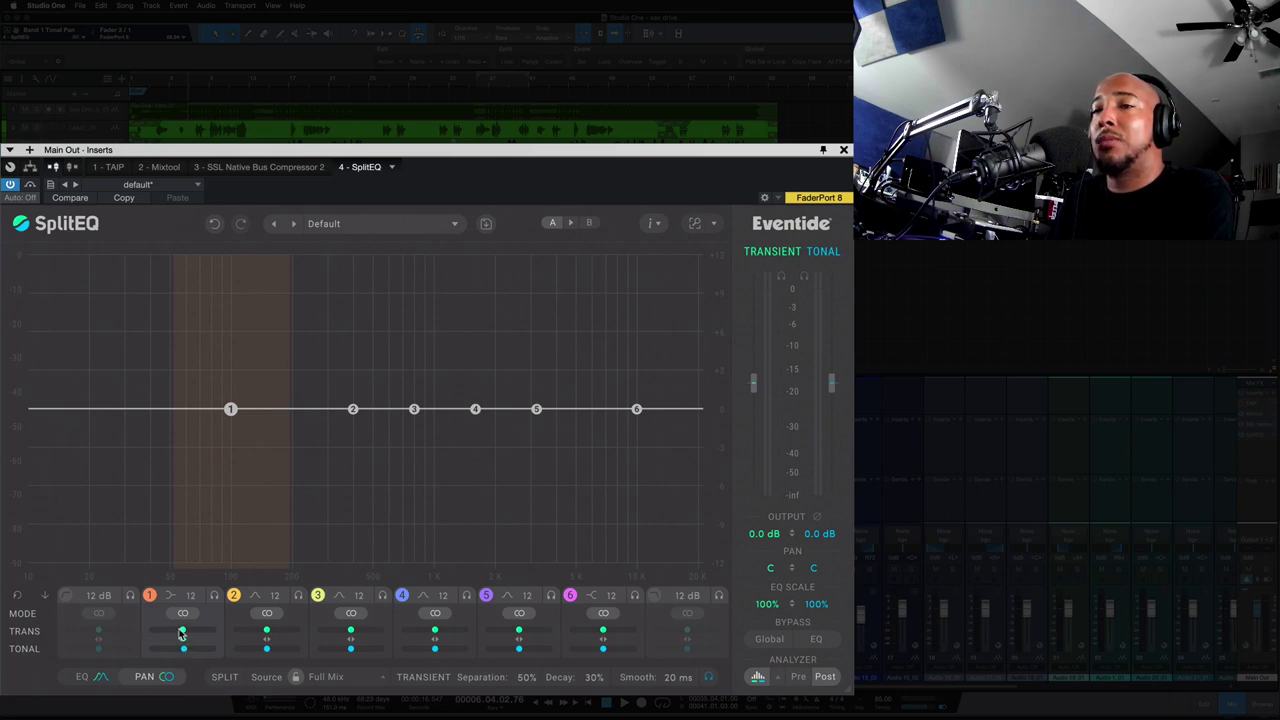
pyautogui.moveTo(183, 631)
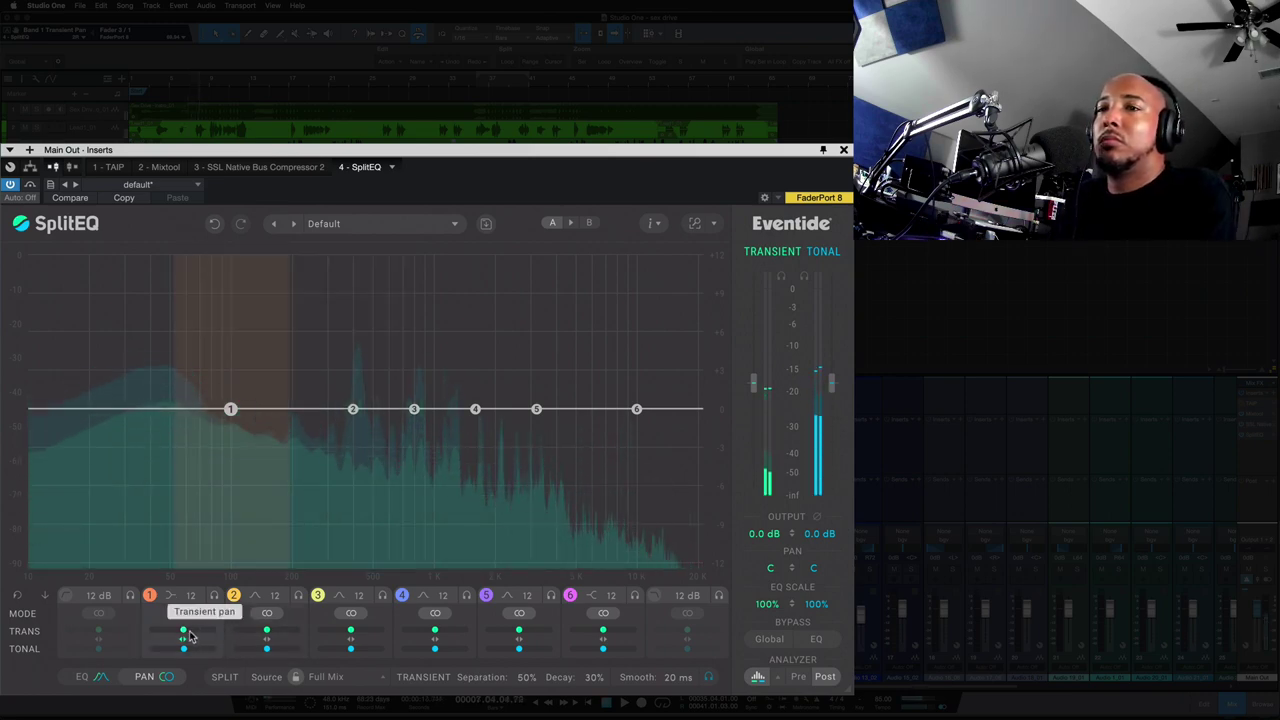
pyautogui.moveTo(185, 633)
pyautogui.mouseDown()
pyautogui.moveTo(168, 652)
pyautogui.moveTo(214, 651)
pyautogui.moveTo(212, 634)
pyautogui.mouseUp()
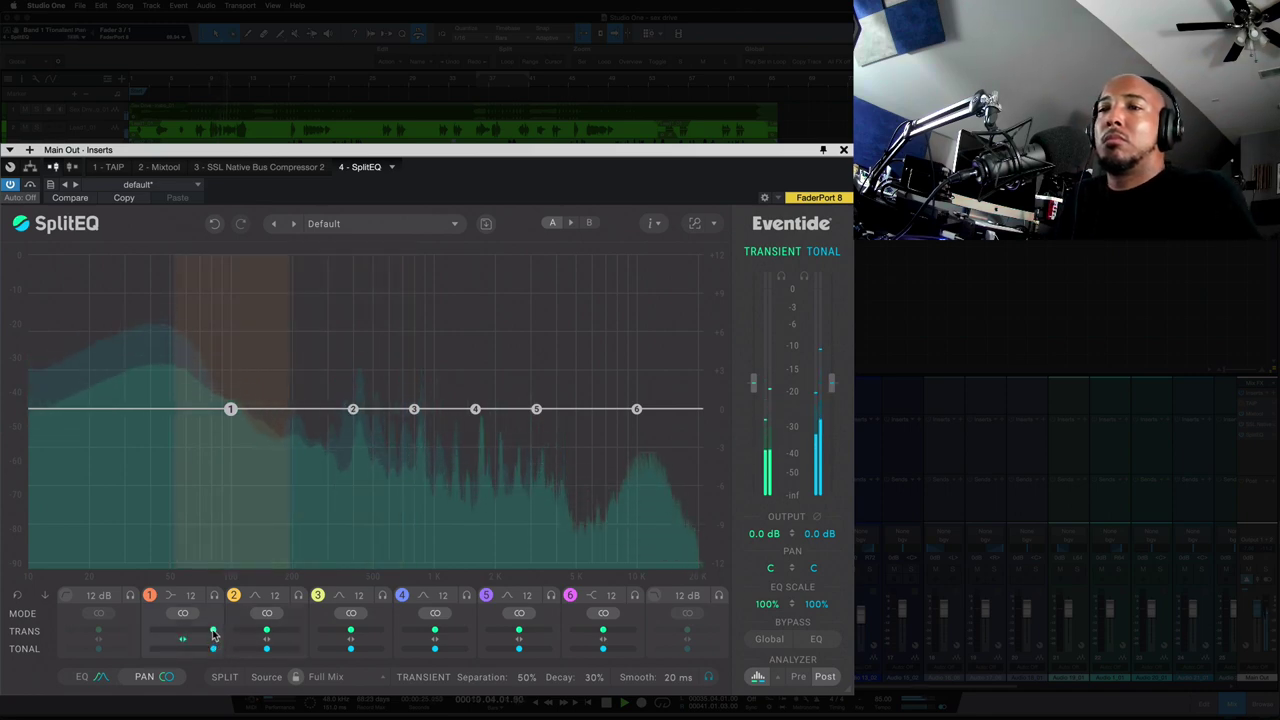
pyautogui.doubleClick(213, 634)
pyautogui.click(267, 631)
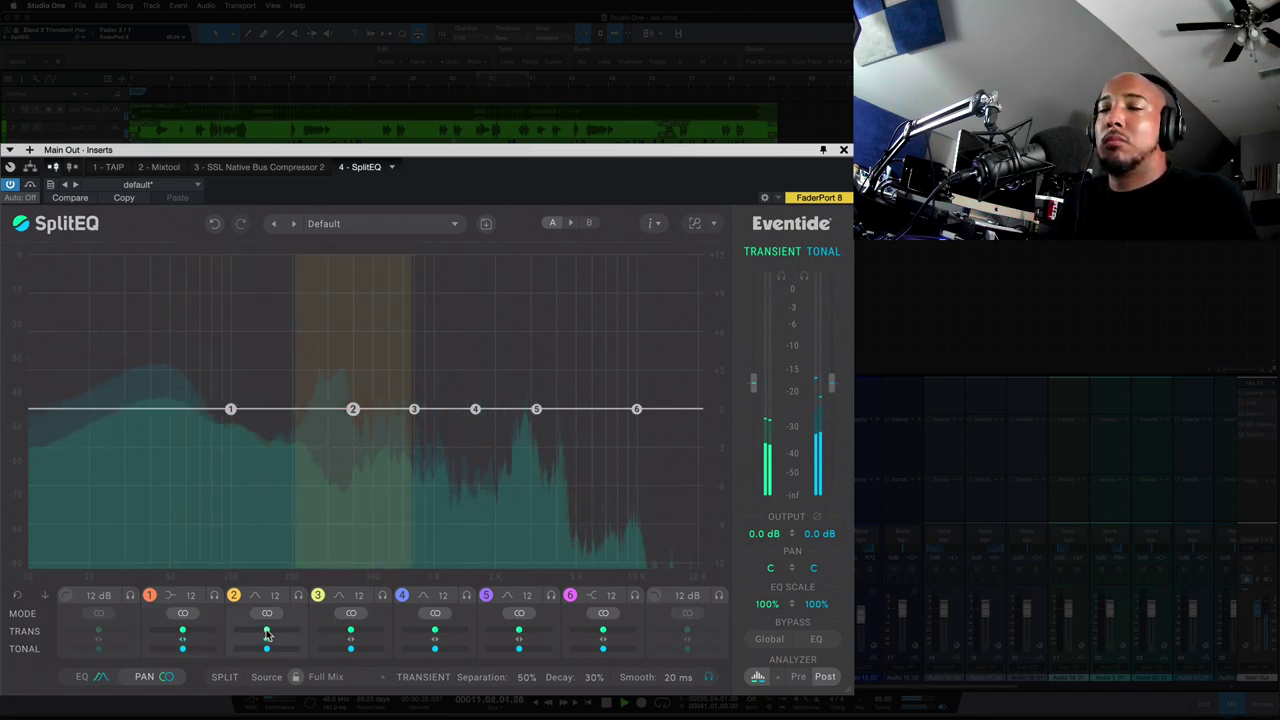
pyautogui.moveTo(267, 631)
pyautogui.mouseDown()
pyautogui.moveTo(236, 631)
pyautogui.moveTo(236, 649)
pyautogui.moveTo(294, 631)
pyautogui.moveTo(293, 648)
pyautogui.moveTo(263, 631)
pyautogui.moveTo(267, 648)
pyautogui.moveTo(266, 631)
pyautogui.mouseUp()
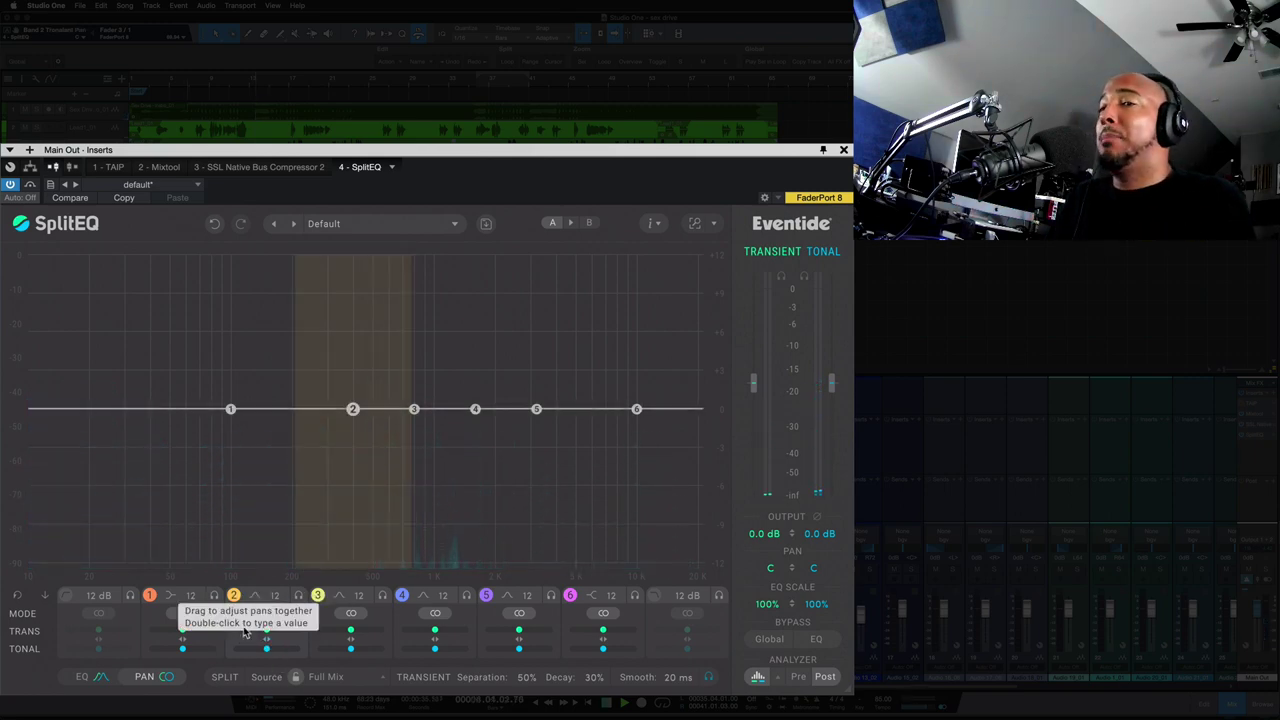
# - Change the pan mode of bands 2, 3 and 5 via their MODE link icons
pyautogui.click(267, 614)
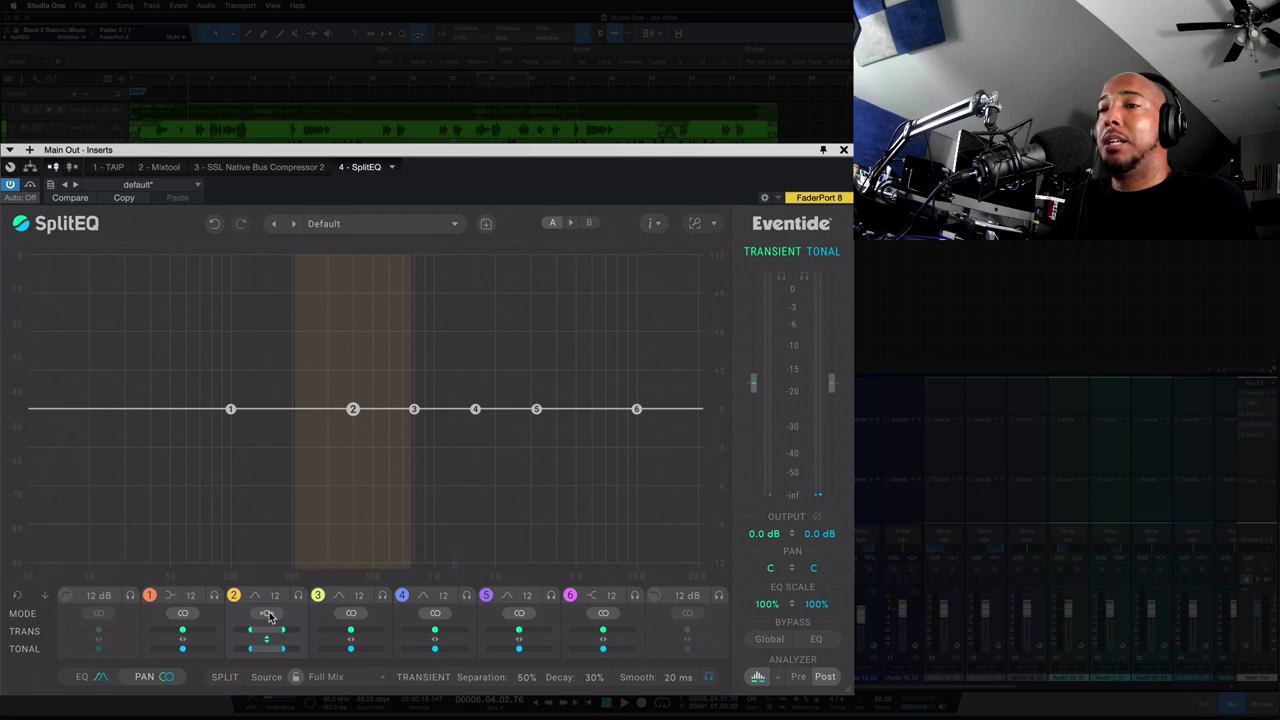
pyautogui.click(351, 613)
pyautogui.click(519, 613)
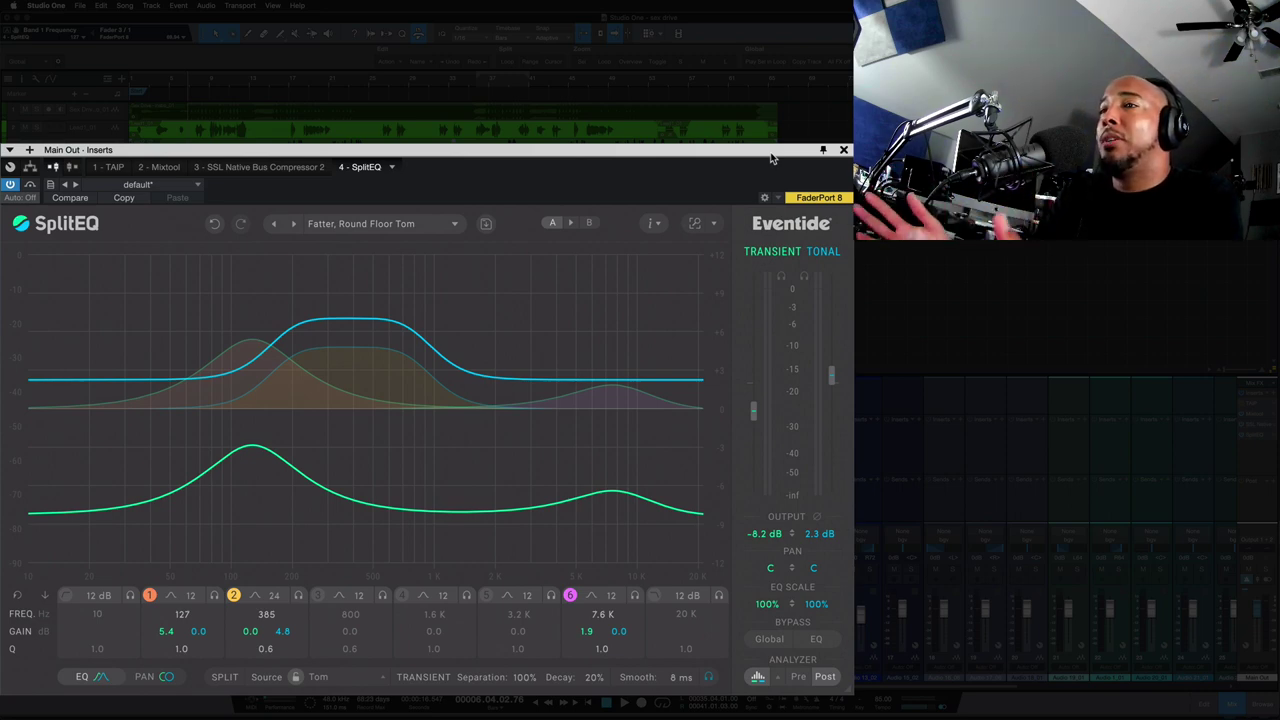
# - Reload the Default preset and set band 5 (3.2 kHz) to −3.9 dB transient, +4.0 dB tonal
pyautogui.click(399, 225)
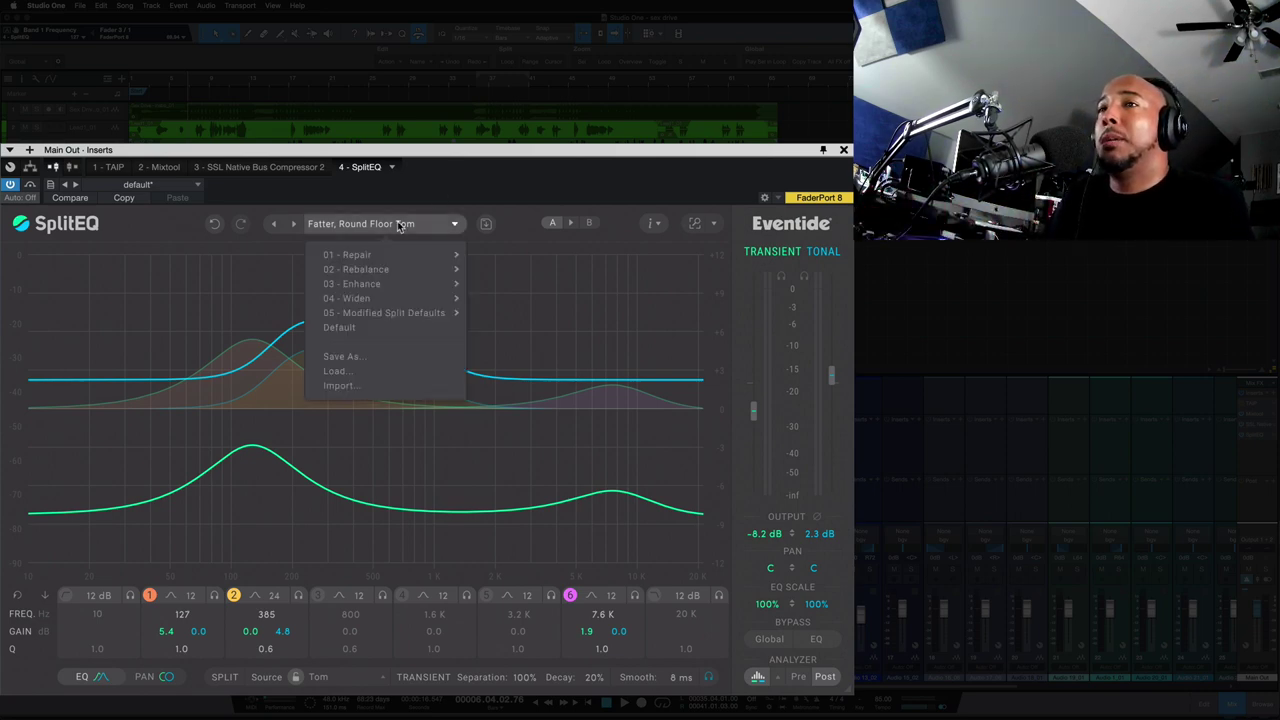
pyautogui.click(381, 330)
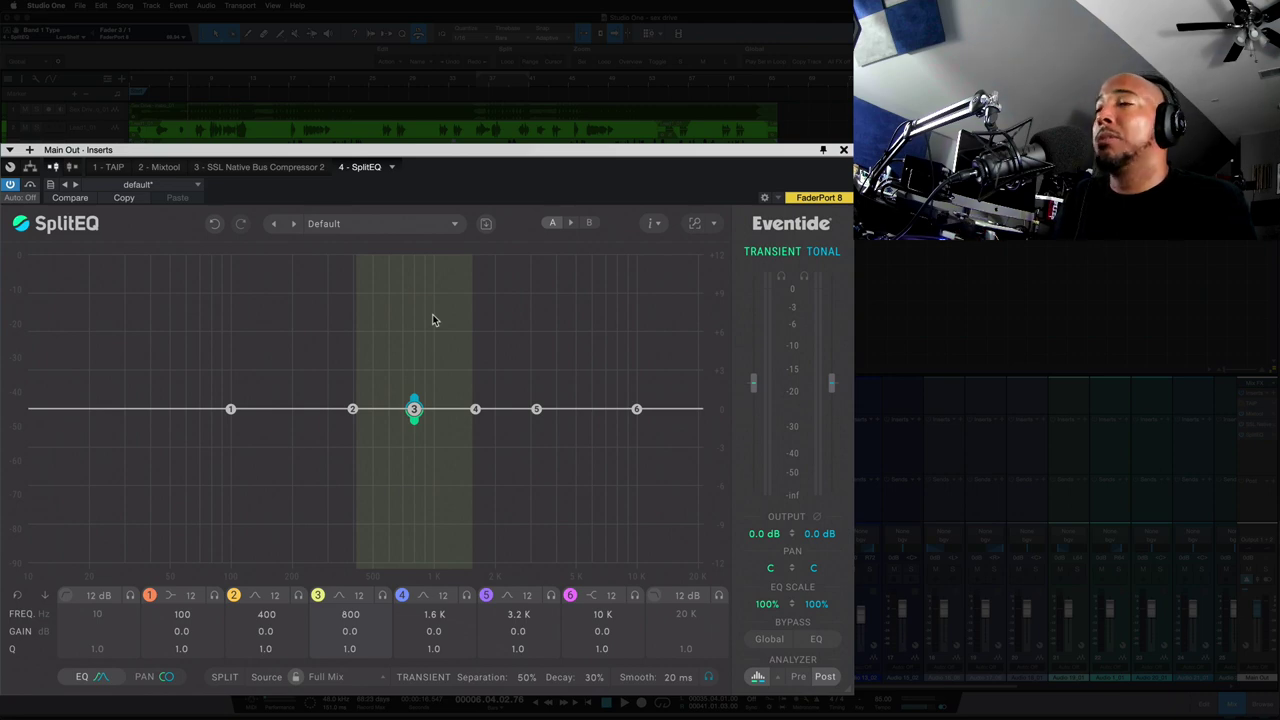
pyautogui.moveTo(754, 386); pyautogui.dragTo(754, 383)
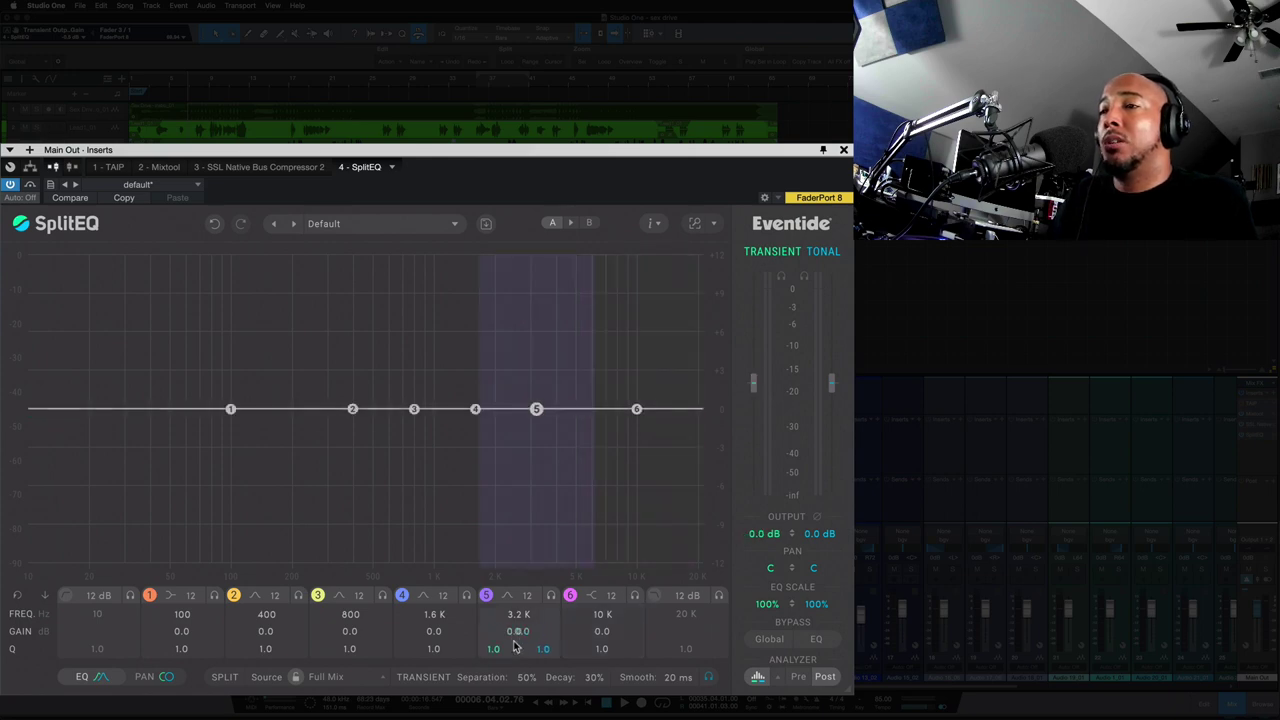
pyautogui.moveTo(517, 636); pyautogui.dragTo(512, 568)
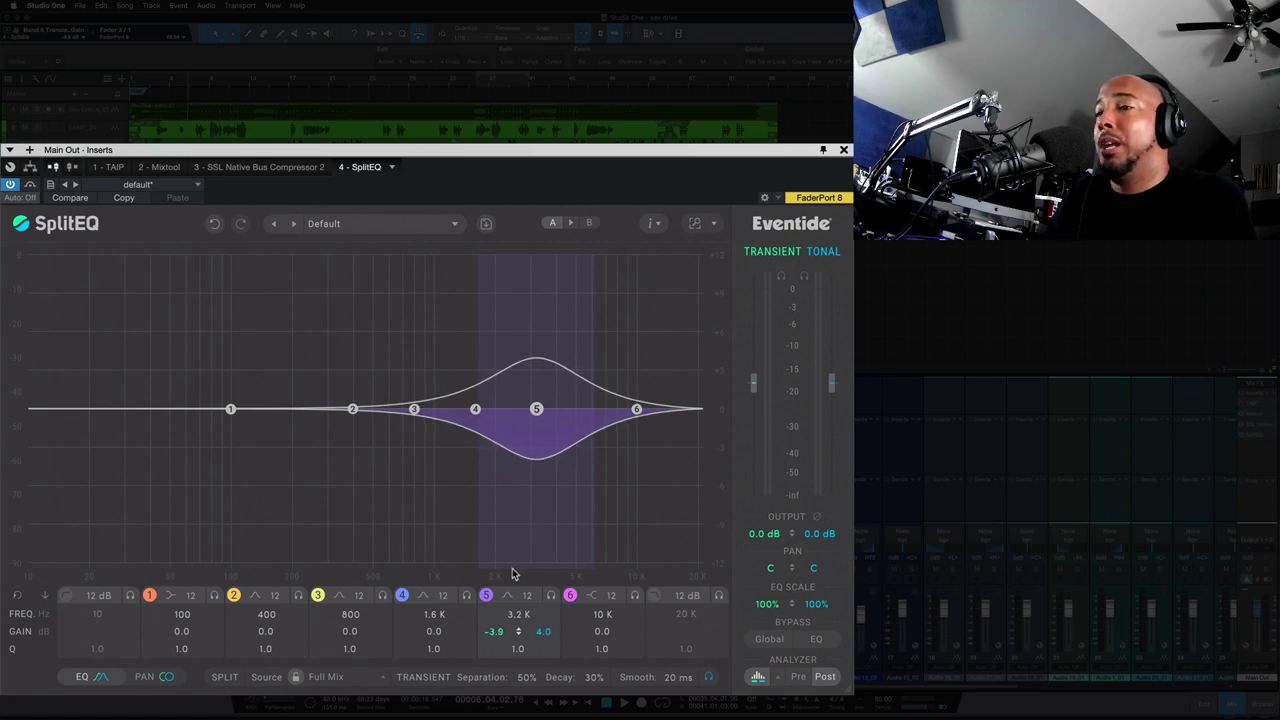